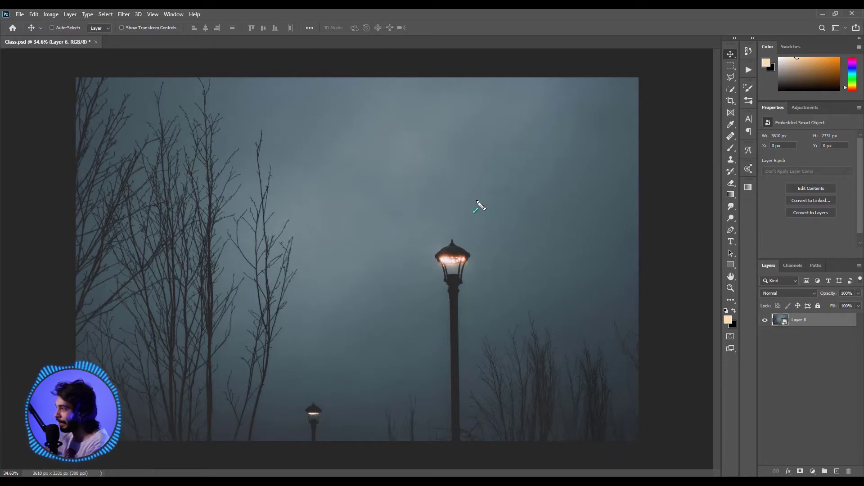
mouse_move(476, 200)
mouse_down()
mouse_move(737, 88)
mouse_move(720, 81)
mouse_up()
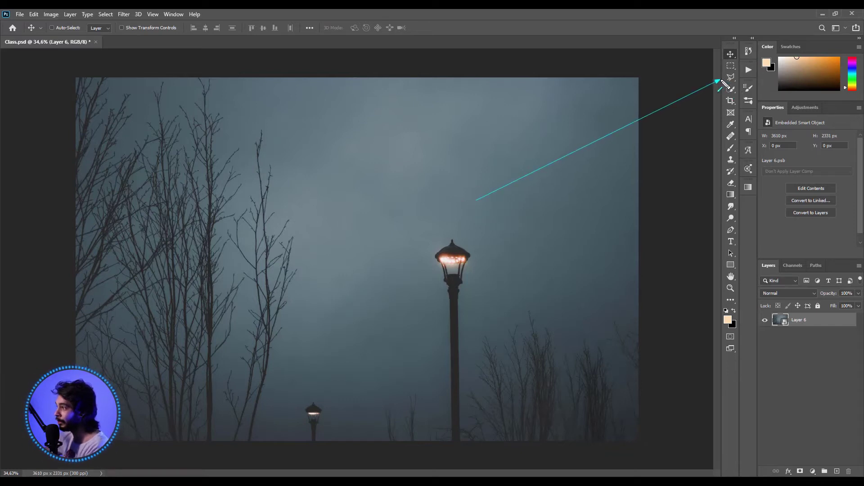
drag(608, 241, 723, 238)
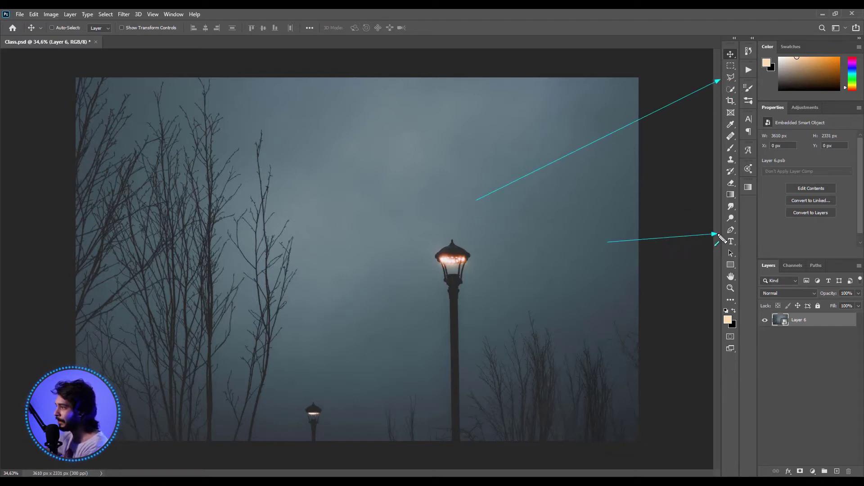
Draw a closed Pen path shaped as a light cone from the large lamp to below the image, curving its upper edge
click(730, 230)
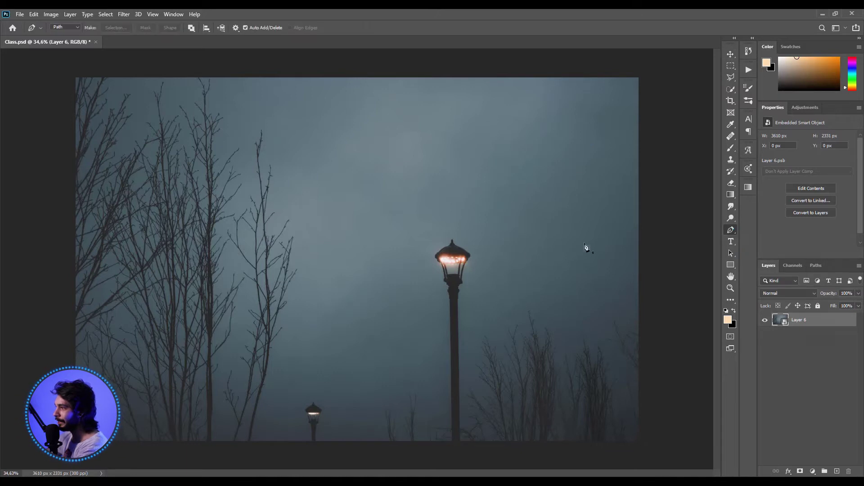
click(439, 260)
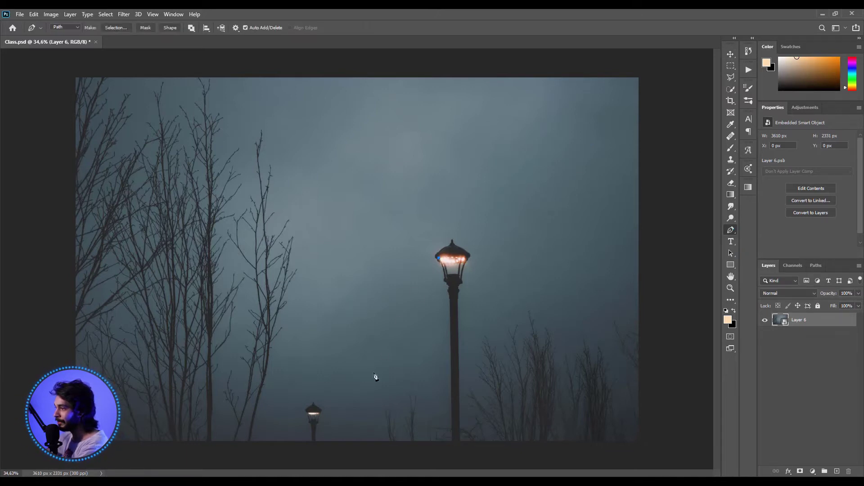
click(344, 458)
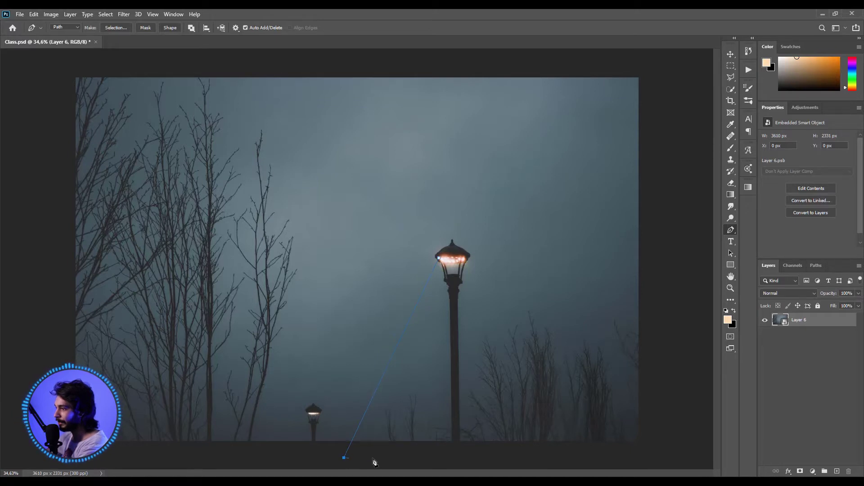
click(509, 458)
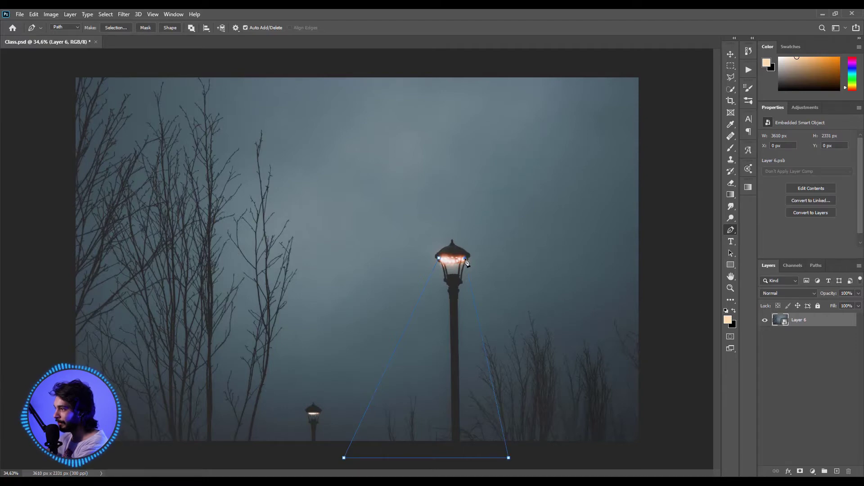
click(467, 262)
scroll(466, 262, up, 5)
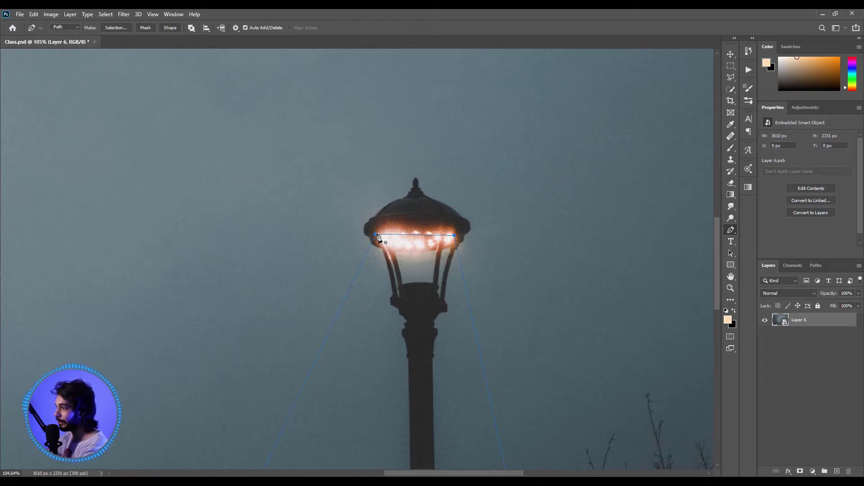
drag(376, 235, 336, 262)
scroll(437, 271, down, 5)
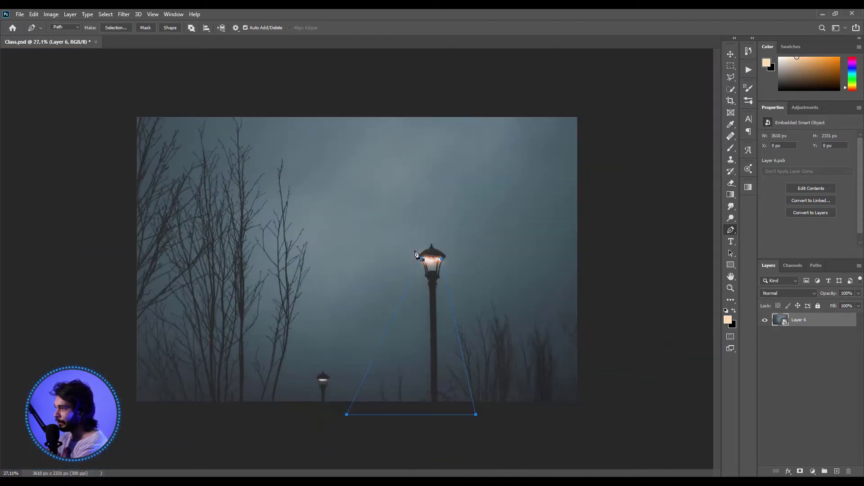
scroll(436, 299, up, 2)
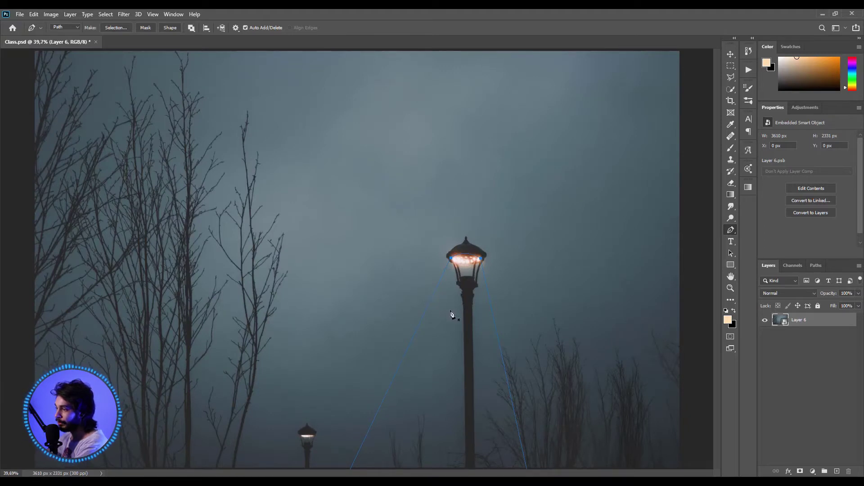
Convert the cone-shaped path below the lamp into a selection
right_click(451, 314)
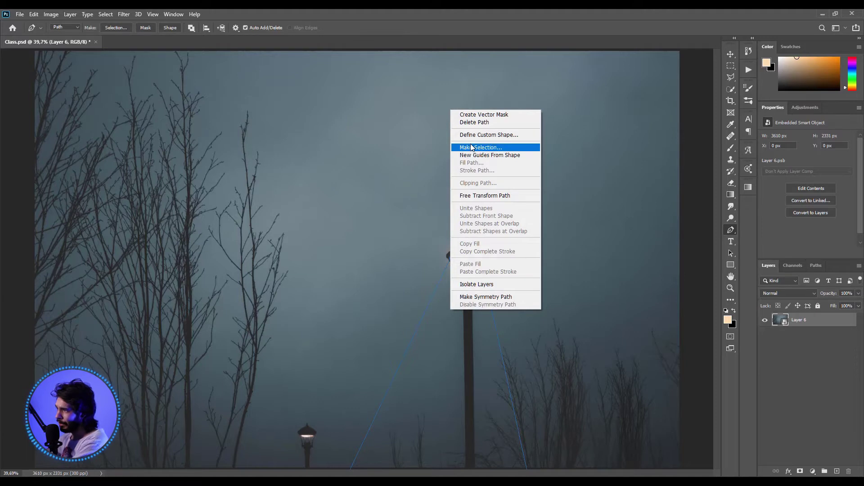
click(472, 358)
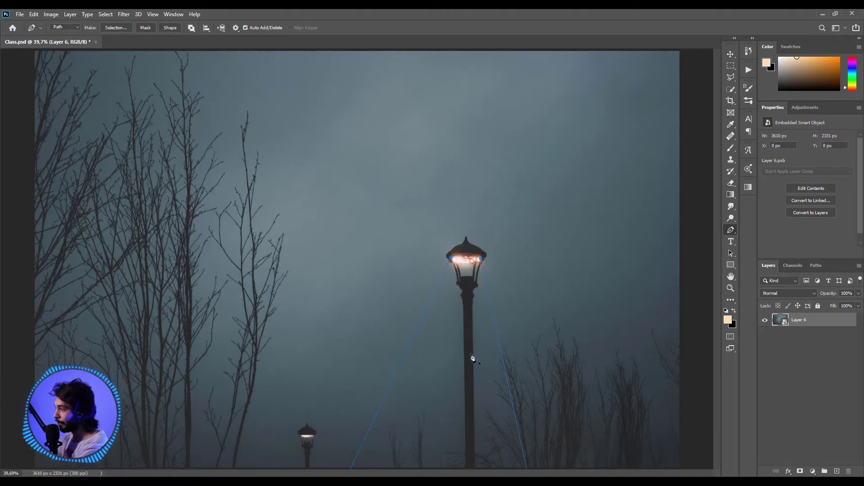
key(ctrl+Return)
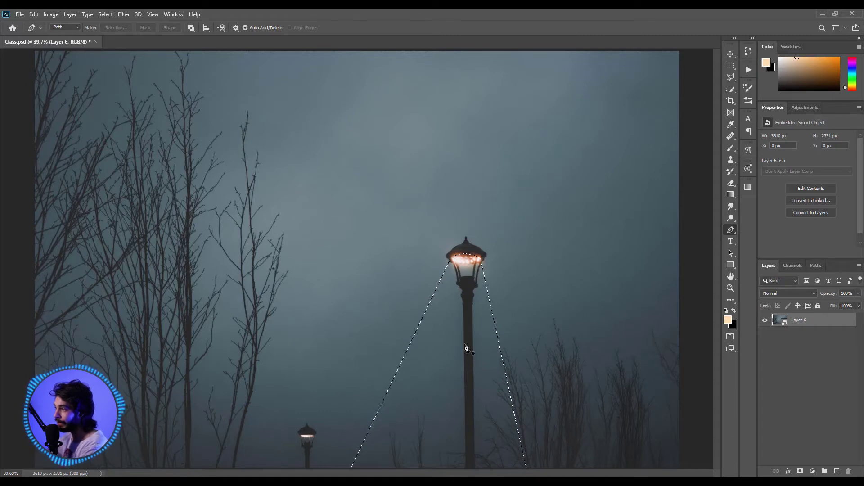
scroll(411, 343, down, 2)
scroll(410, 337, up, 1)
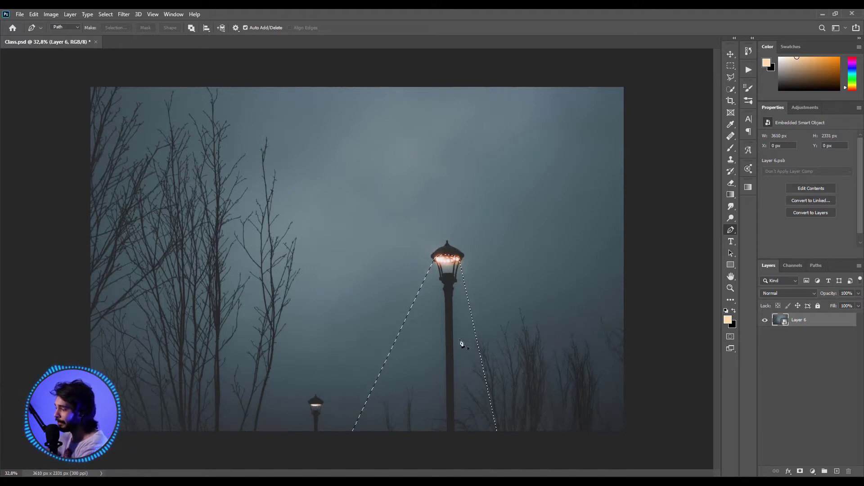
Add a Hue/Saturation adjustment layer masked by the cone selection and check its layer mask
click(812, 472)
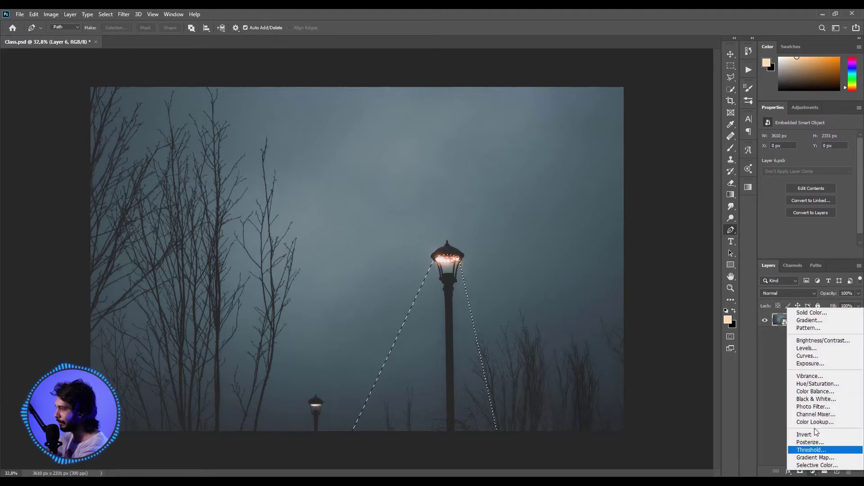
click(818, 383)
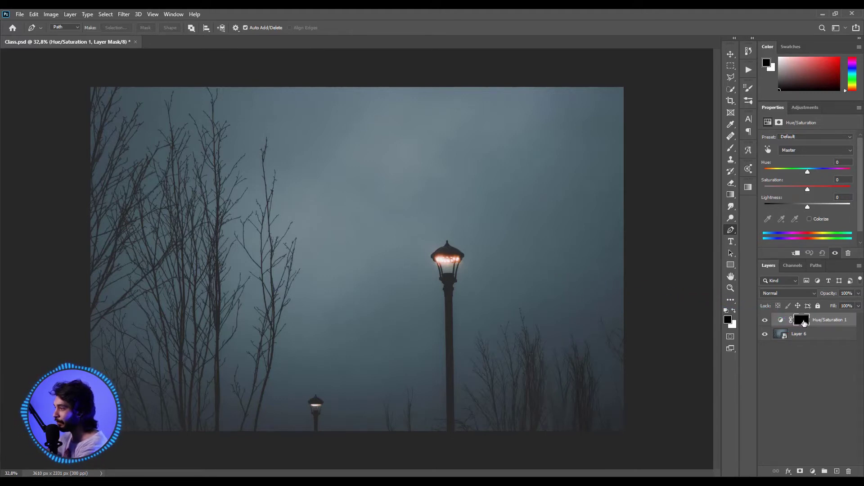
alt+click(804, 323)
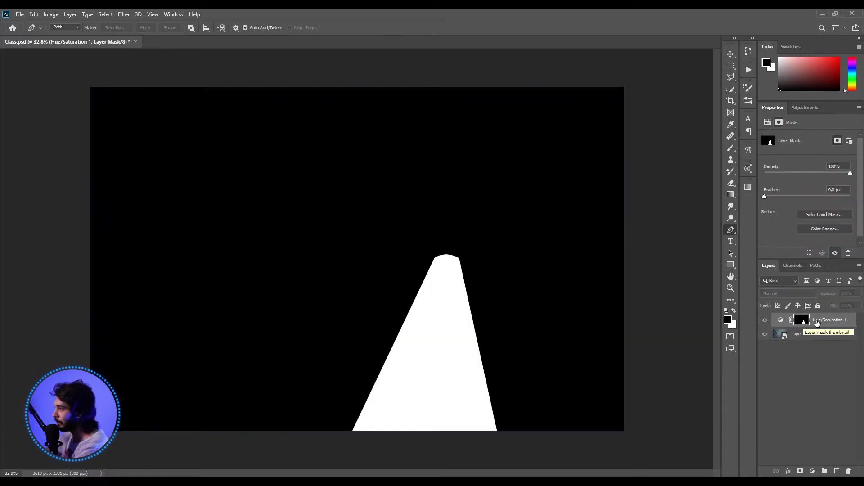
click(830, 325)
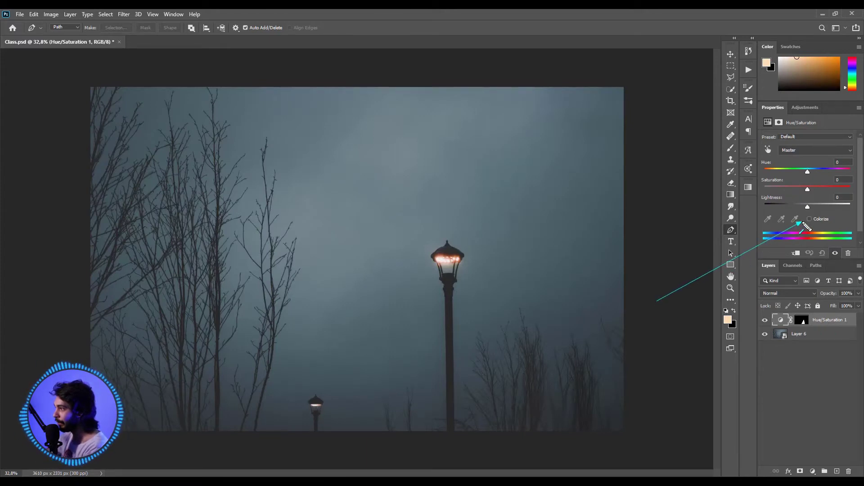
Colorize the light cone with hue 28, saturation 32 and lightness +49
key(ctrl+z)
click(810, 219)
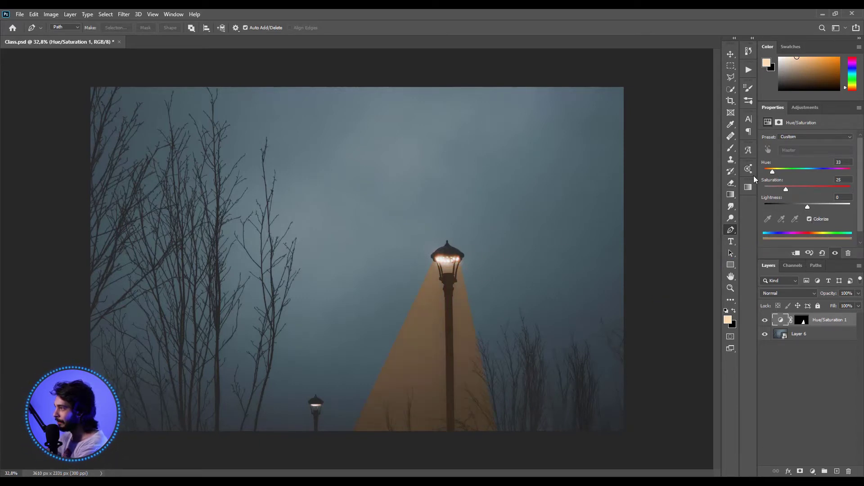
drag(600, 202, 736, 169)
key(ctrl+z)
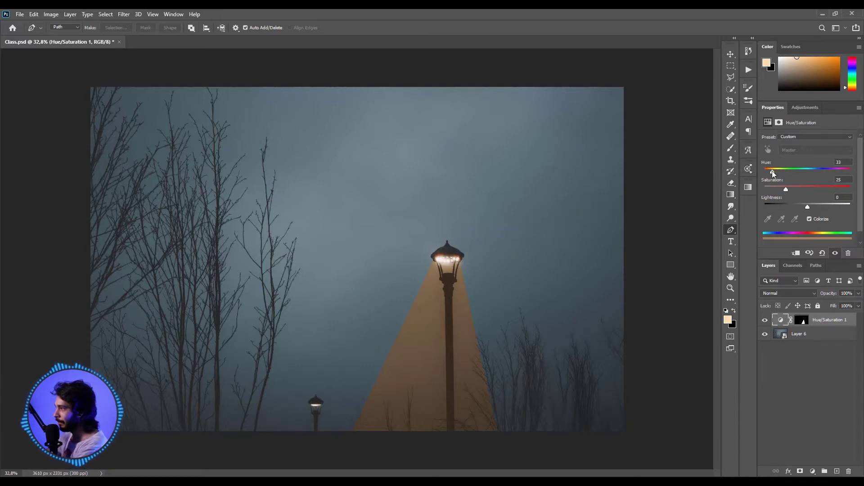
drag(774, 174, 772, 174)
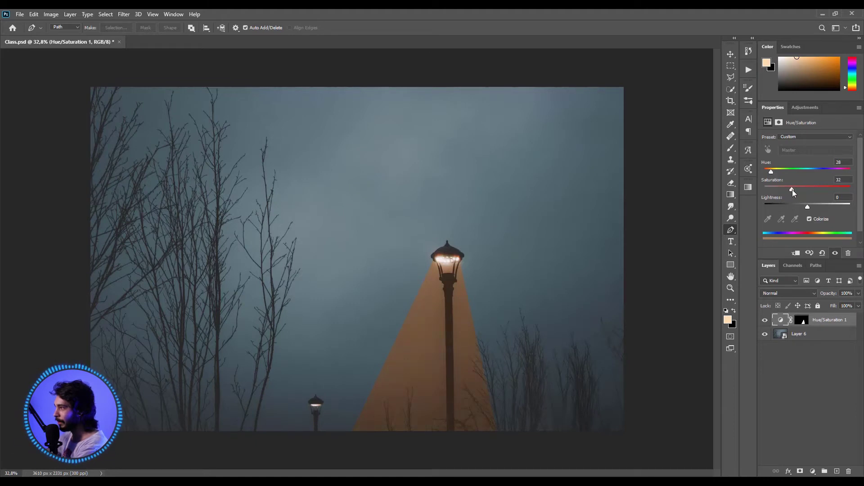
drag(808, 207, 829, 209)
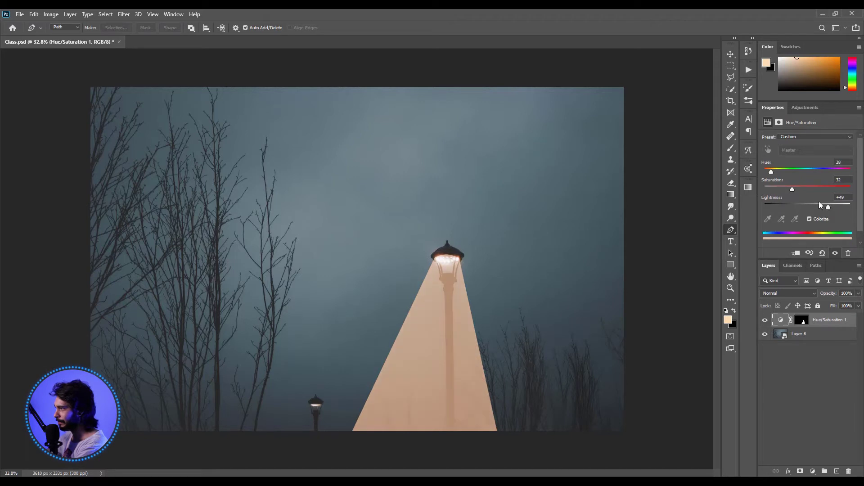
Feather the Hue/Saturation layer mask by 30.4 px to soften the edges of the light cone
click(730, 54)
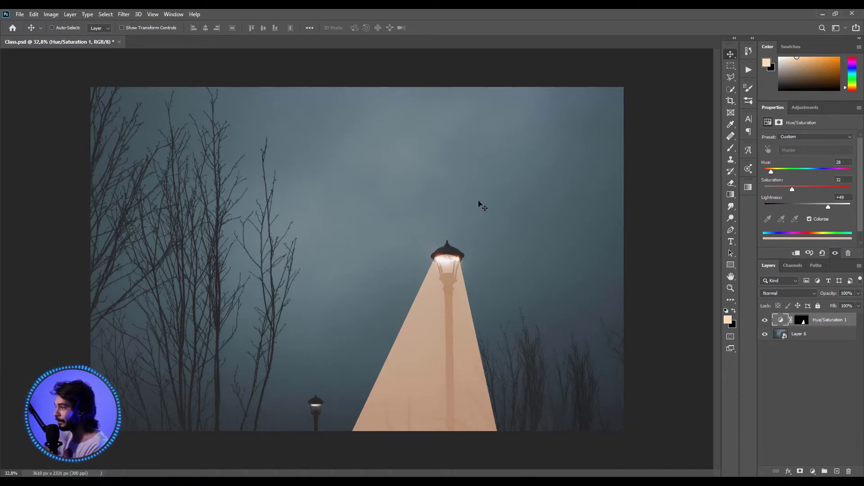
click(801, 321)
mouse_move(629, 269)
mouse_down()
mouse_move(760, 135)
mouse_move(762, 115)
mouse_up()
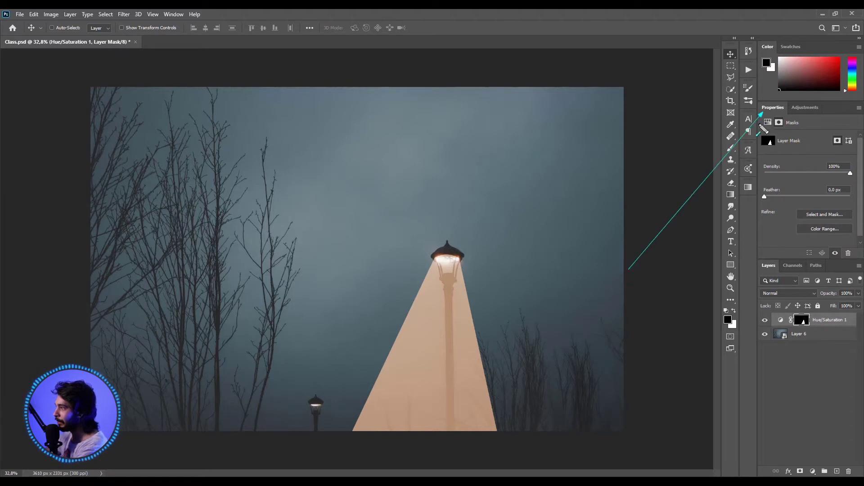
click(658, 294)
mouse_move(705, 253)
mouse_down()
mouse_move(755, 204)
mouse_move(805, 196)
mouse_up()
key(Delete)
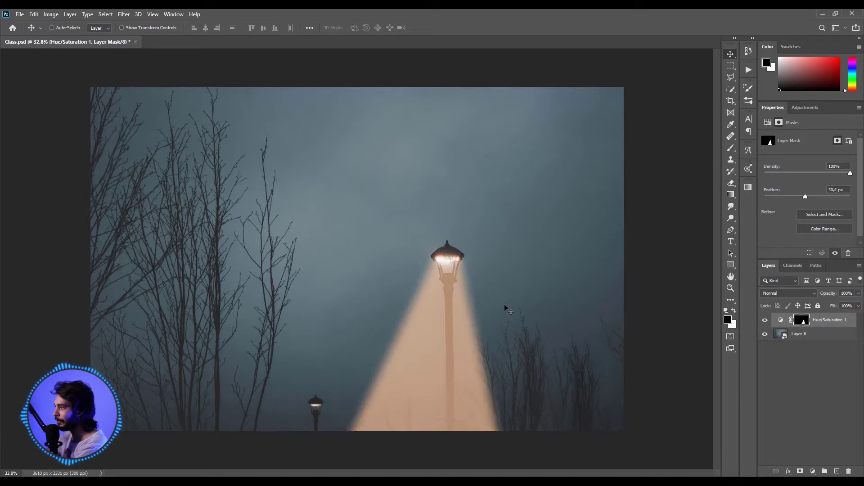
key(ctrl+plus)
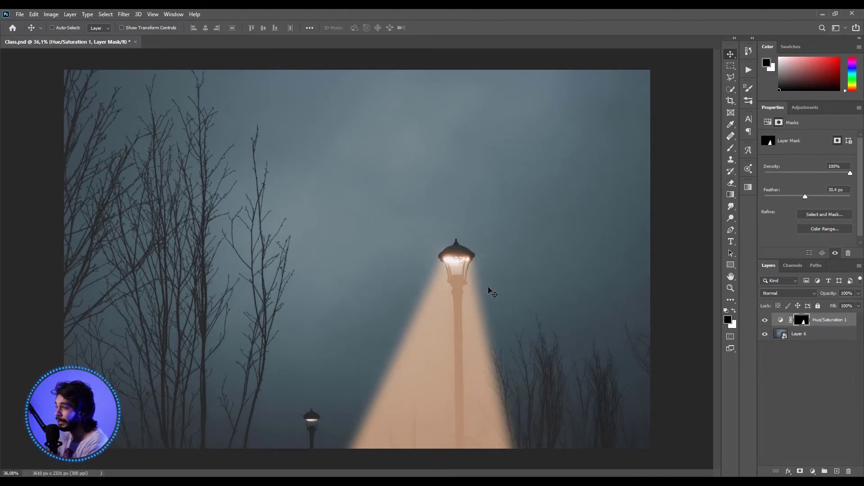
scroll(503, 315, up, 5)
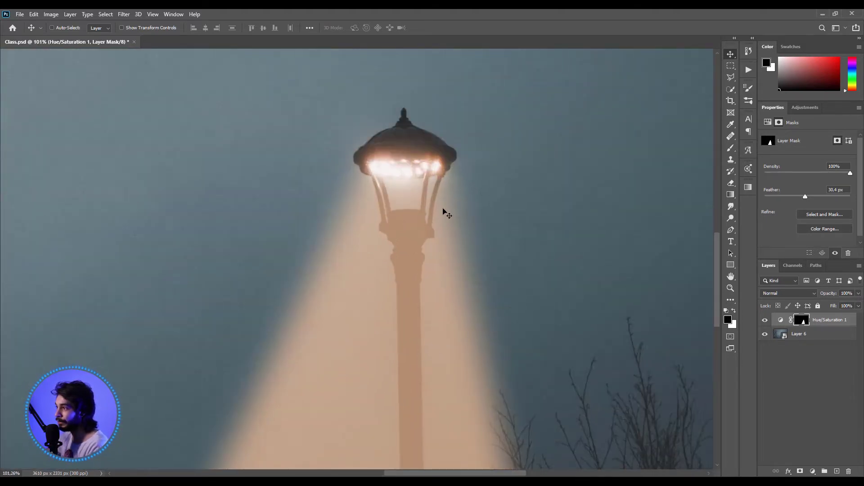
scroll(402, 251, down, 5)
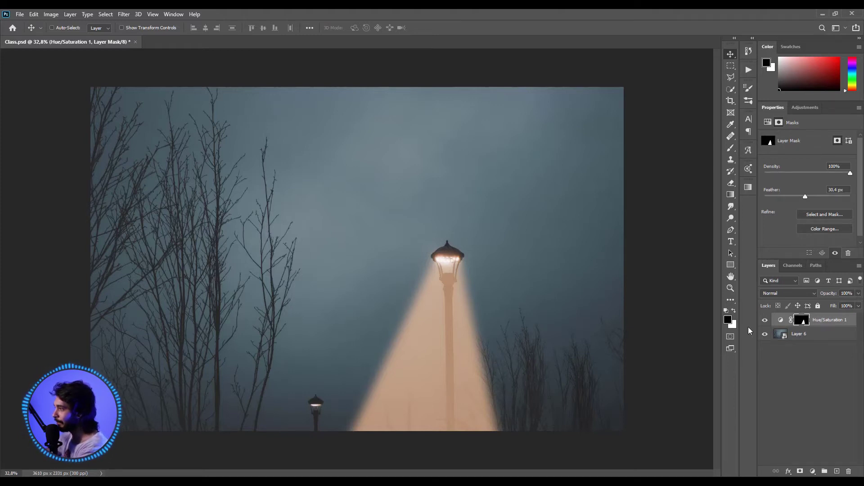
Set up the Gradient tool with a black-to-transparent gradient, checking the black colour stops and the 100% and 0% opacity stops
click(730, 198)
click(66, 28)
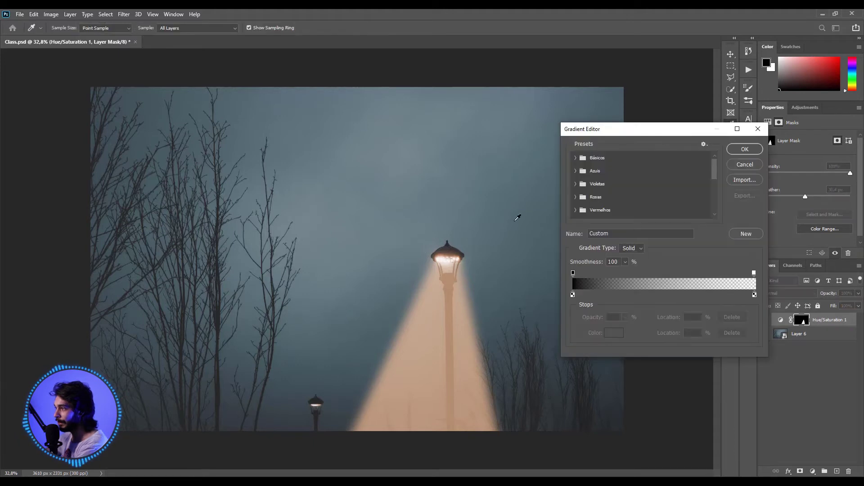
click(573, 296)
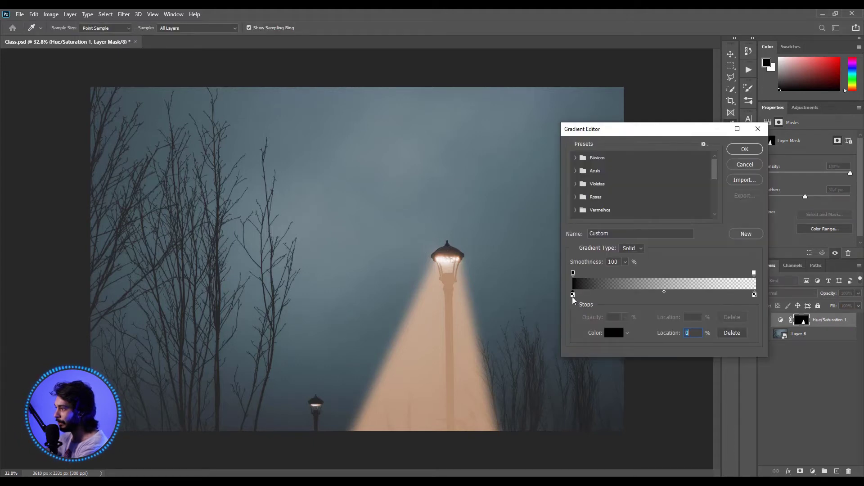
click(755, 296)
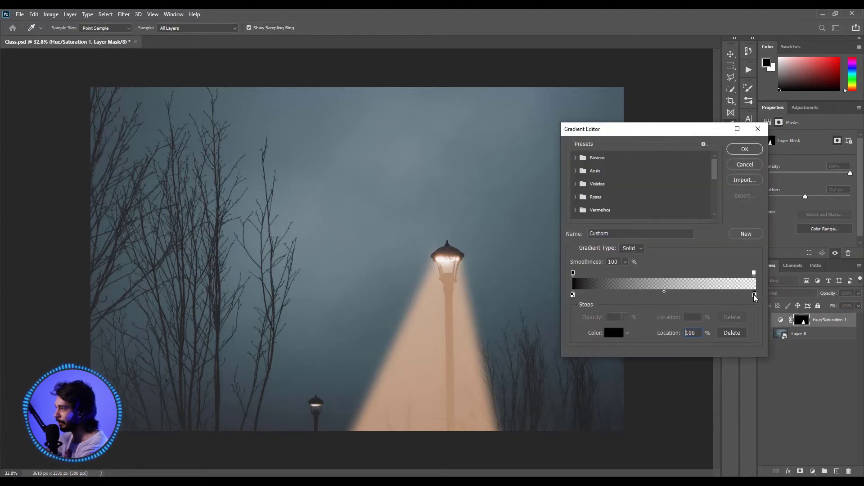
click(573, 273)
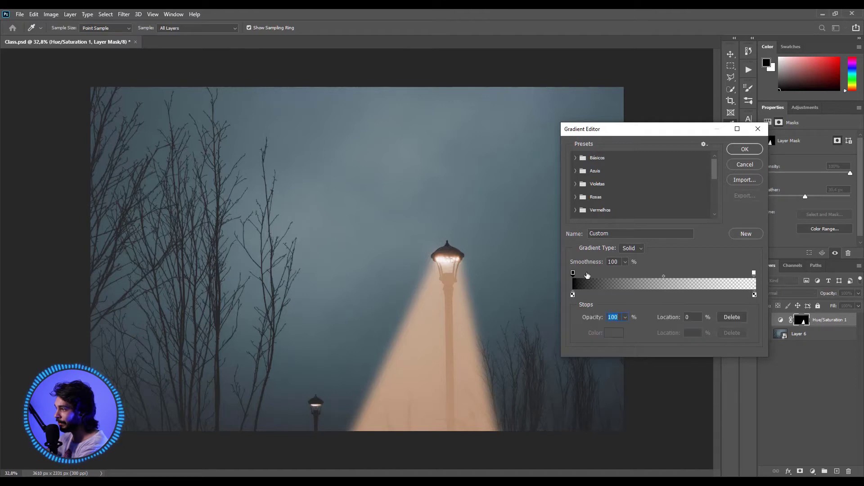
click(754, 272)
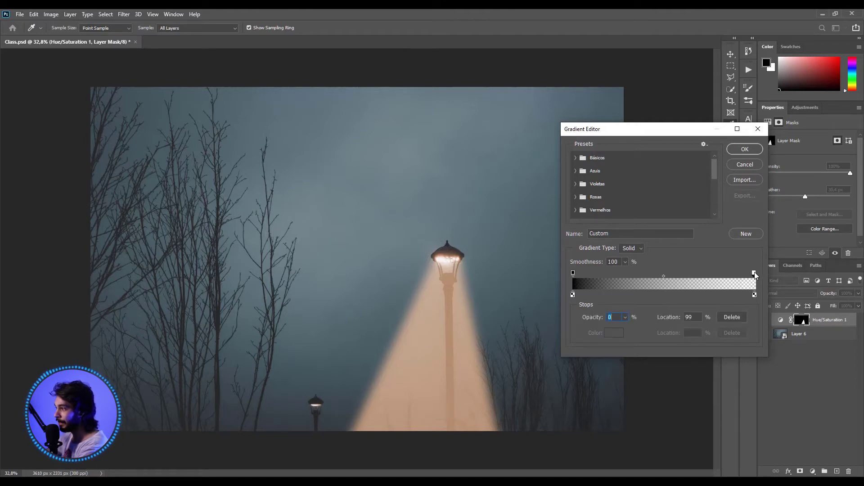
click(745, 150)
Fade the lower part of the light cone on the layer mask with repeated upward gradients at 40% opacity
drag(441, 458, 441, 293)
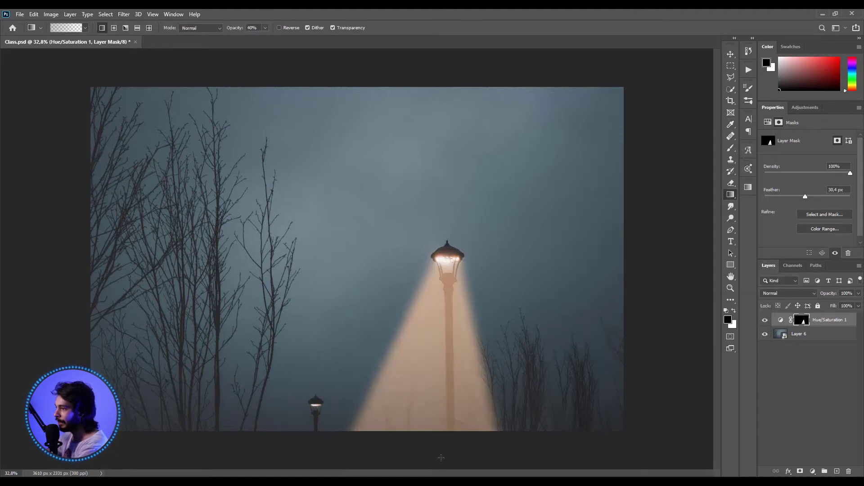
drag(442, 458, 441, 327)
drag(447, 453, 440, 296)
drag(440, 452, 438, 276)
drag(444, 435, 438, 284)
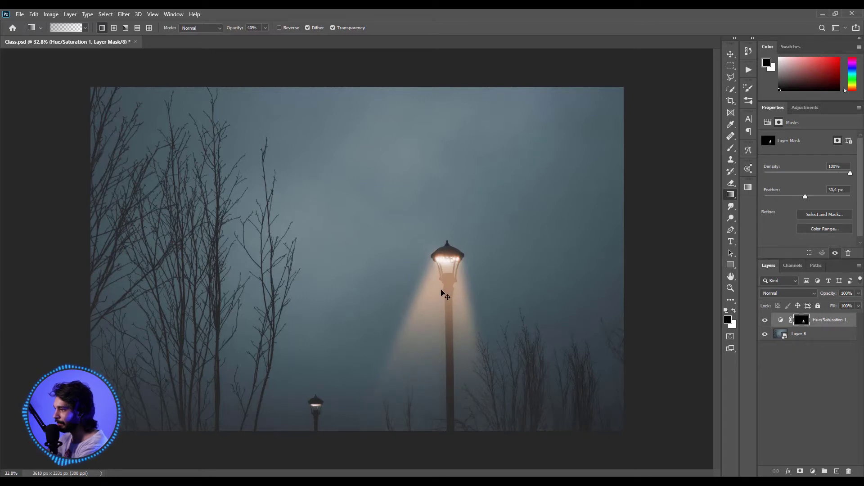
drag(444, 444, 437, 324)
key(v)
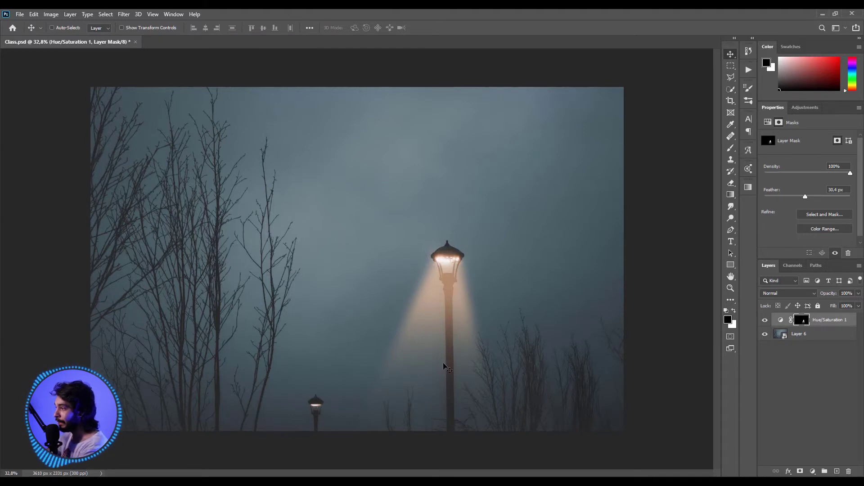
Set the blend mode of the Hue/Saturation adjustment layer to Linear Light
click(833, 321)
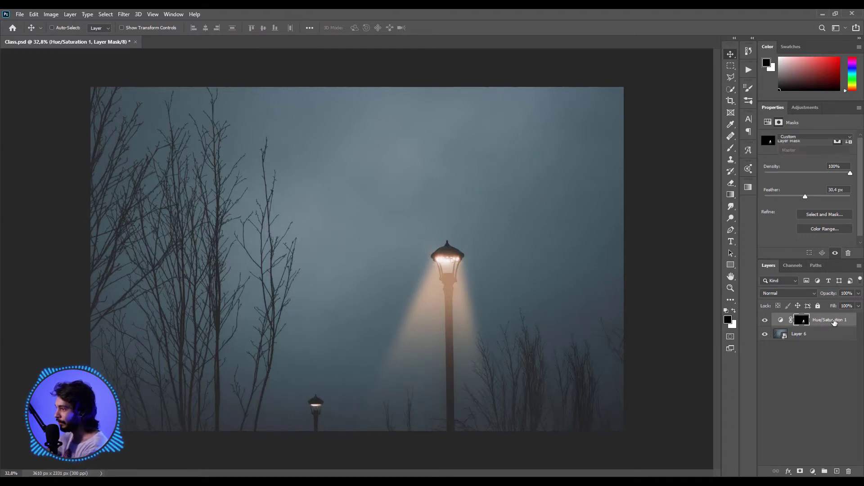
click(783, 293)
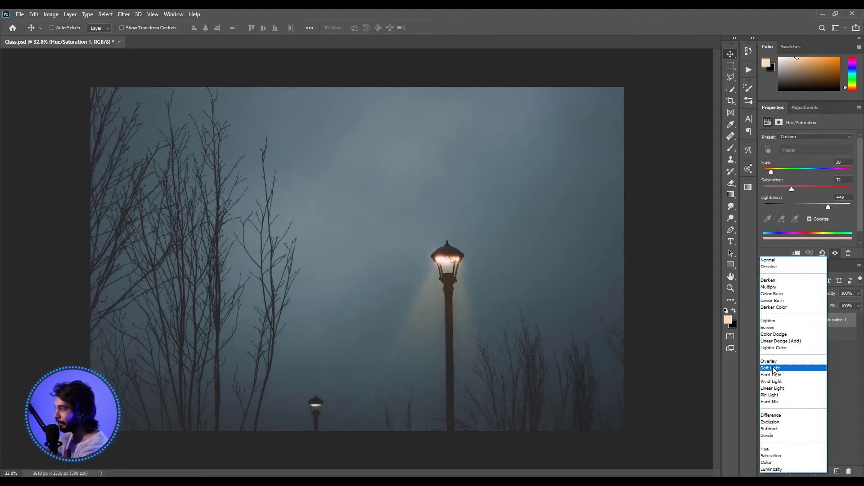
click(778, 390)
scroll(468, 266, up, 5)
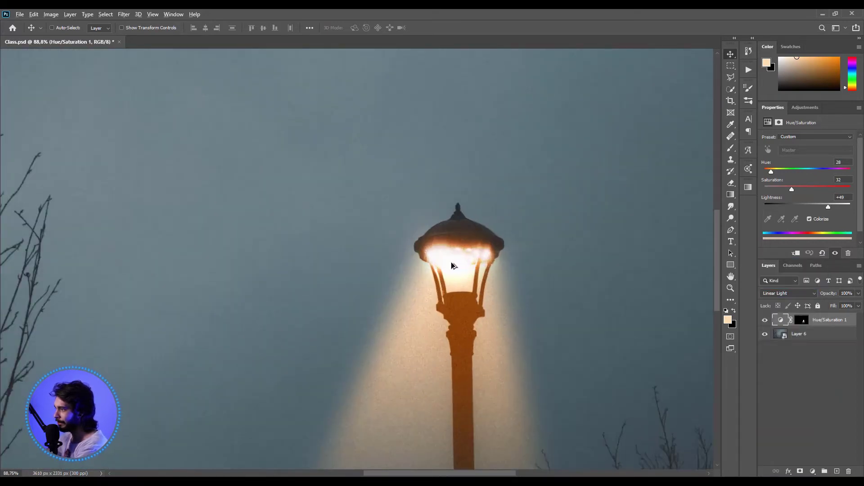
scroll(452, 264, down, 5)
scroll(418, 282, up, 1)
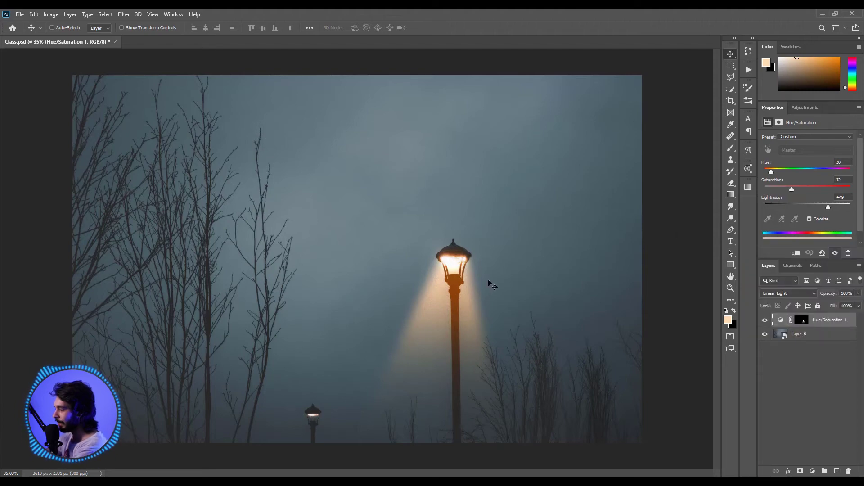
Draw a closed Pen path for a narrower light cone, from the lamp's glass to below the image, with a curved upper edge
key(p)
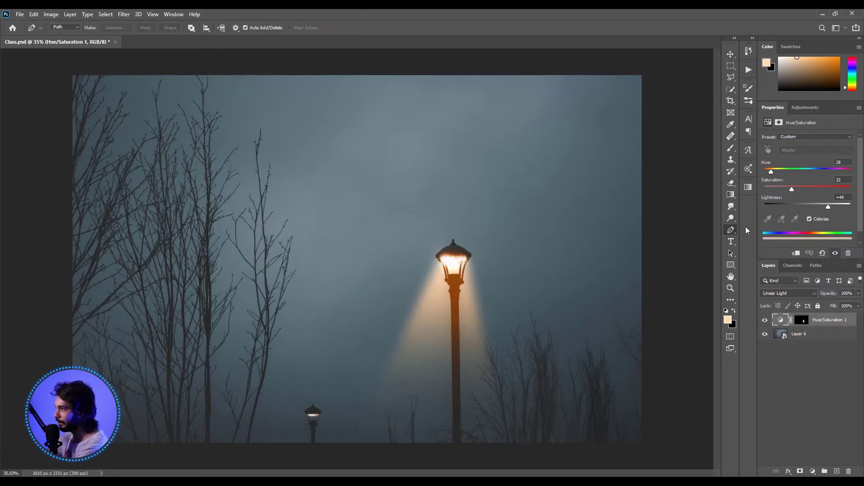
scroll(481, 292, up, 4)
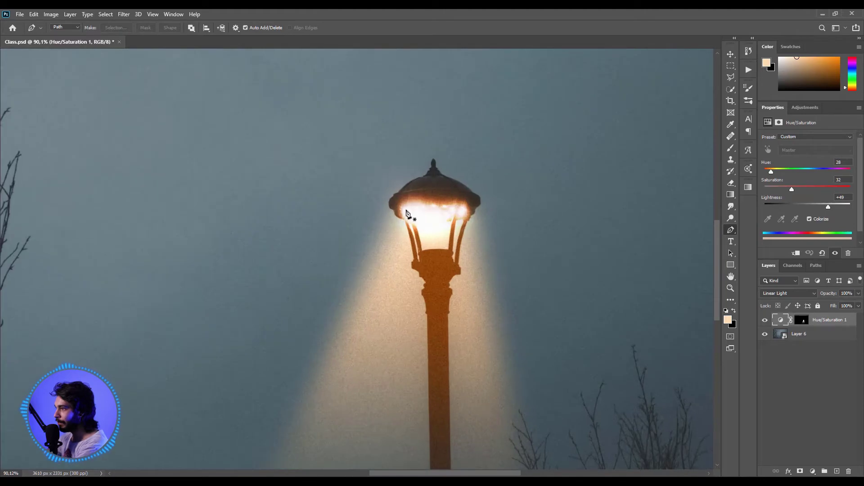
click(401, 209)
scroll(405, 223, down, 4)
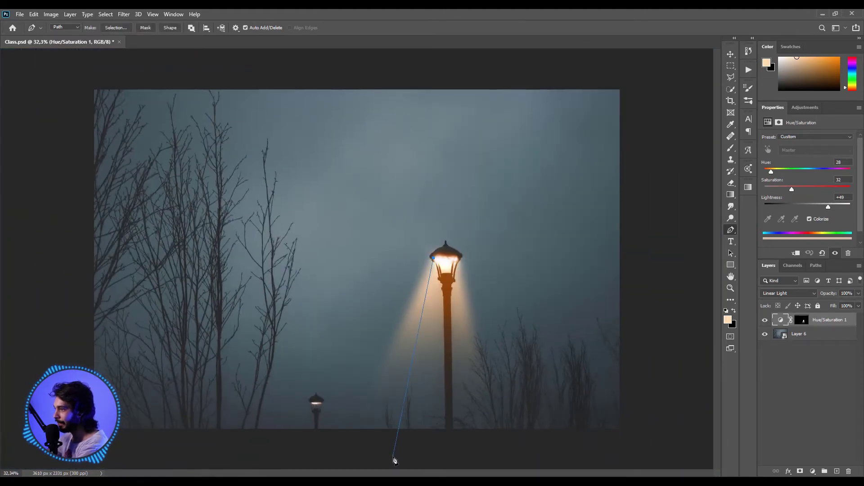
click(393, 458)
click(477, 454)
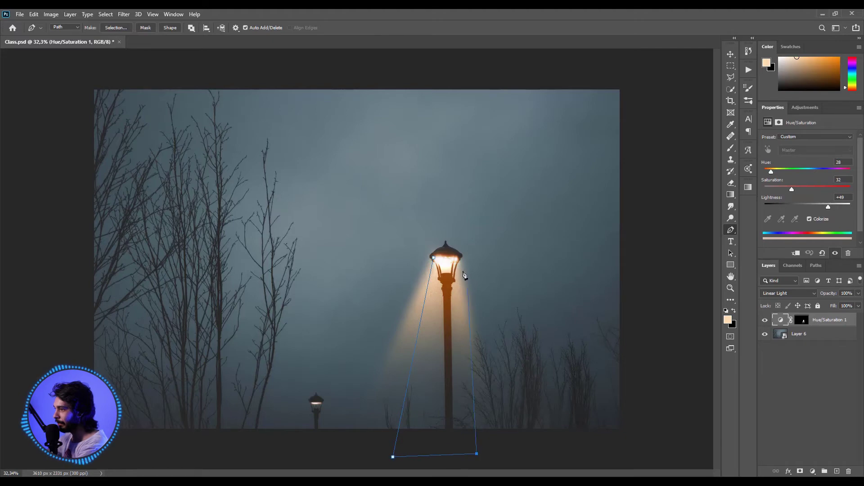
click(458, 259)
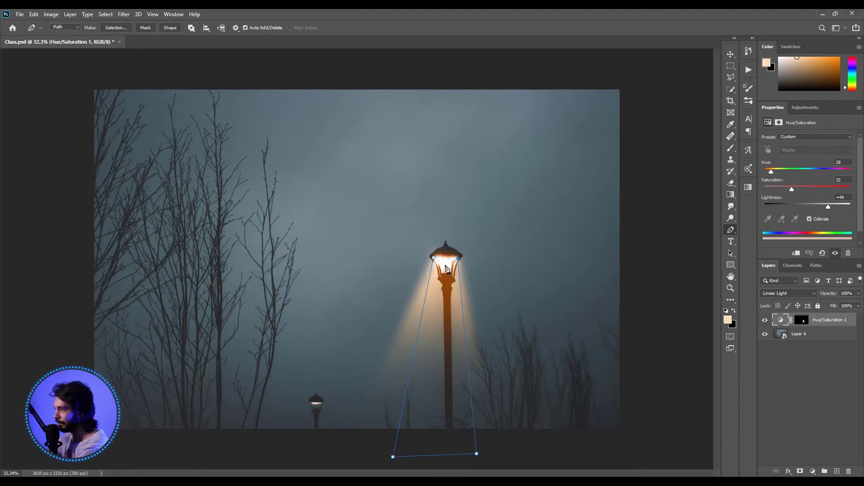
scroll(440, 260, up, 4)
scroll(467, 251, up, 2)
drag(404, 262, 348, 292)
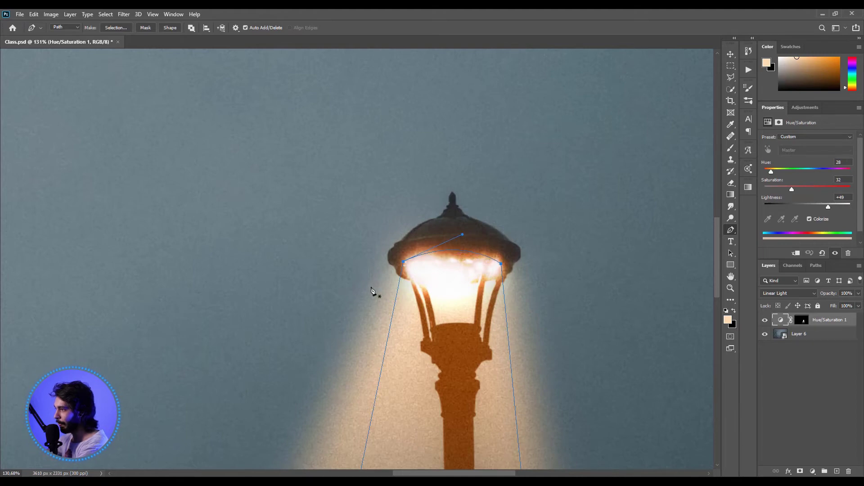
Convert the narrow cone path into a new anti-aliased selection with a 40-pixel feather radius
scroll(373, 289, down, 5)
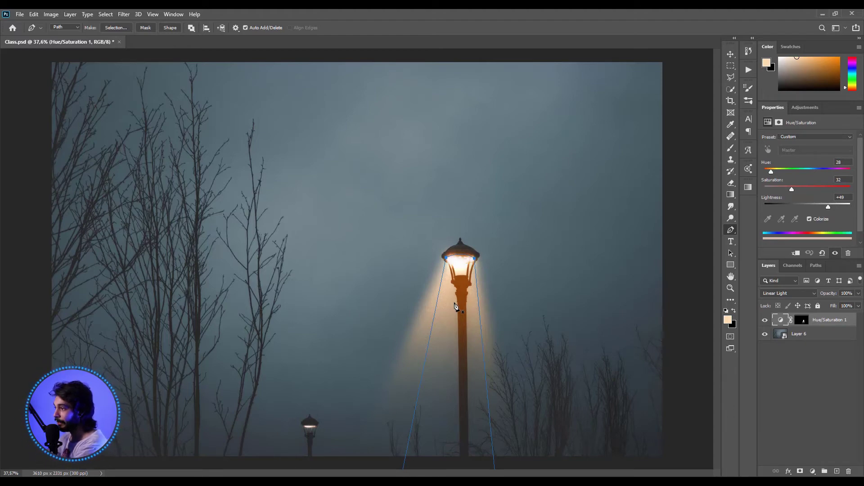
right_click(454, 313)
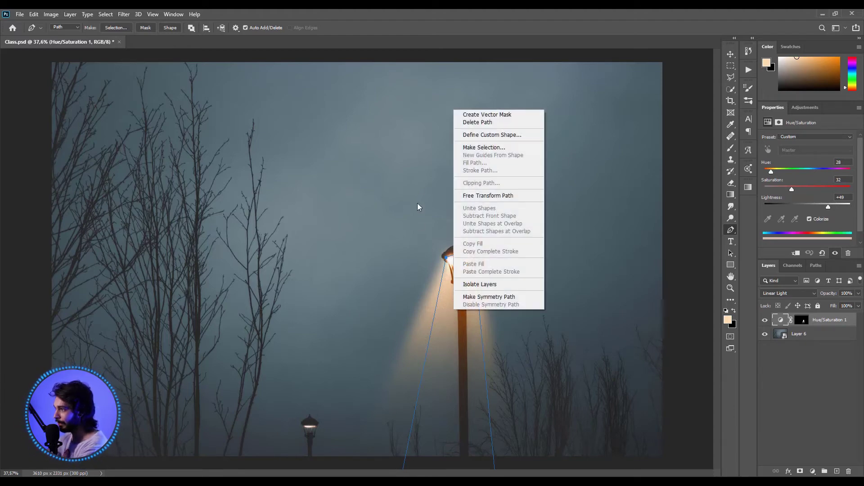
click(483, 147)
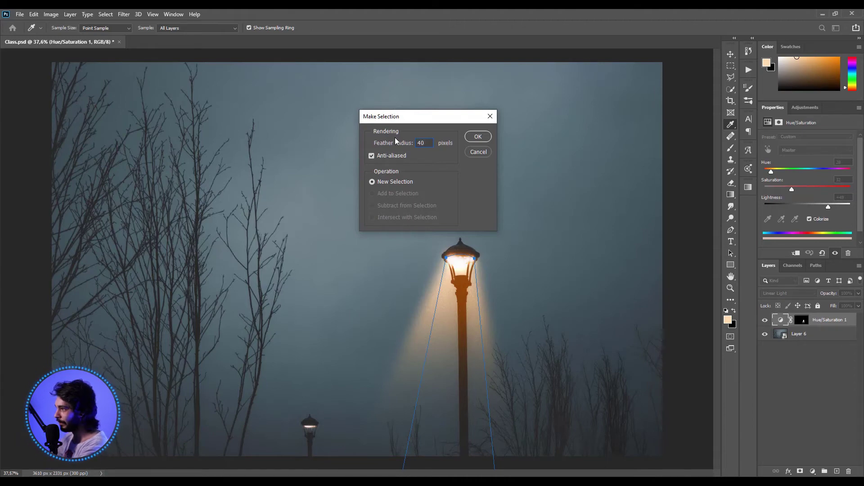
key(Return)
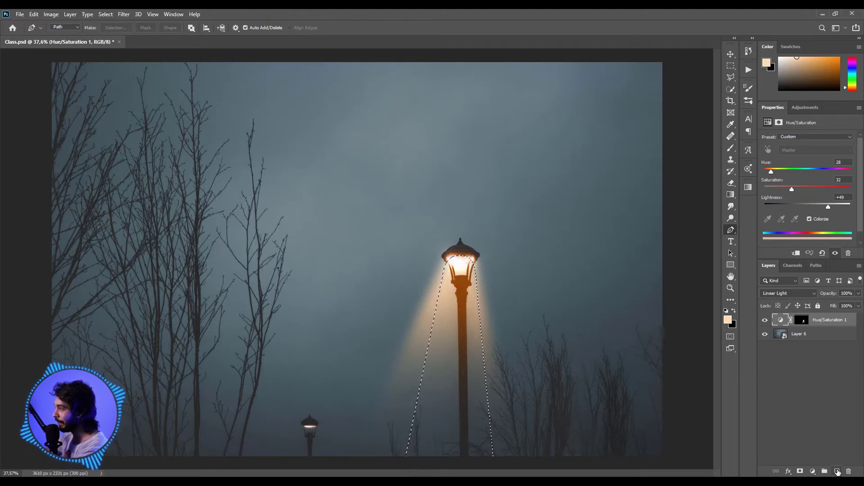
Create a new layer, render Clouds inside the cone selection, and deselect
click(838, 471)
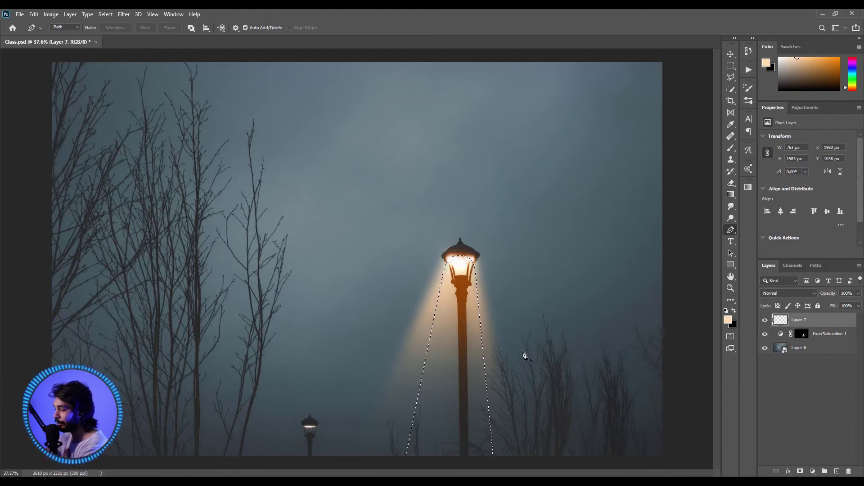
click(124, 15)
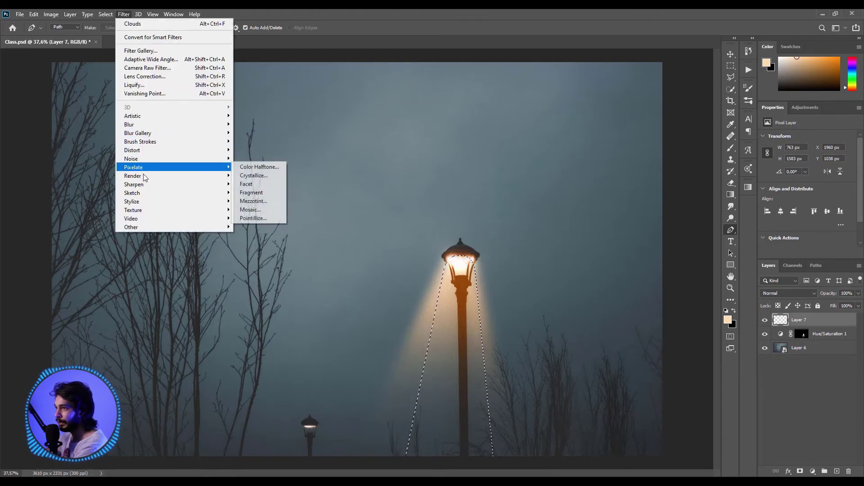
mouse_move(144, 175)
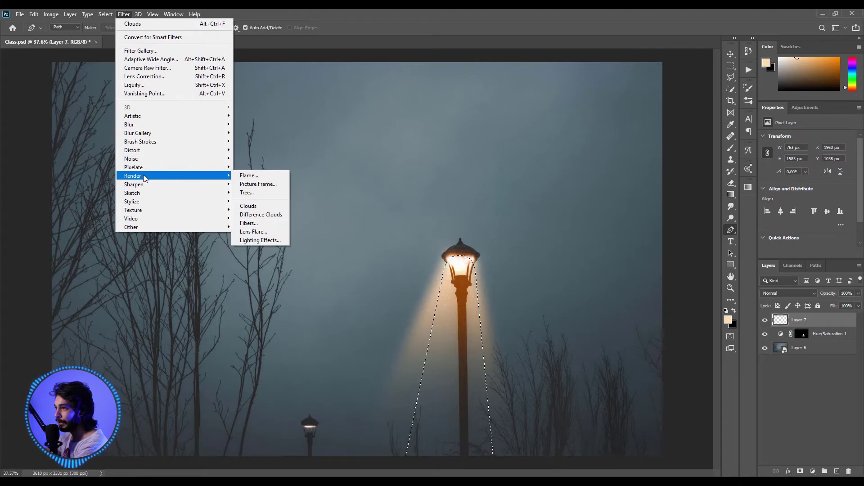
click(266, 206)
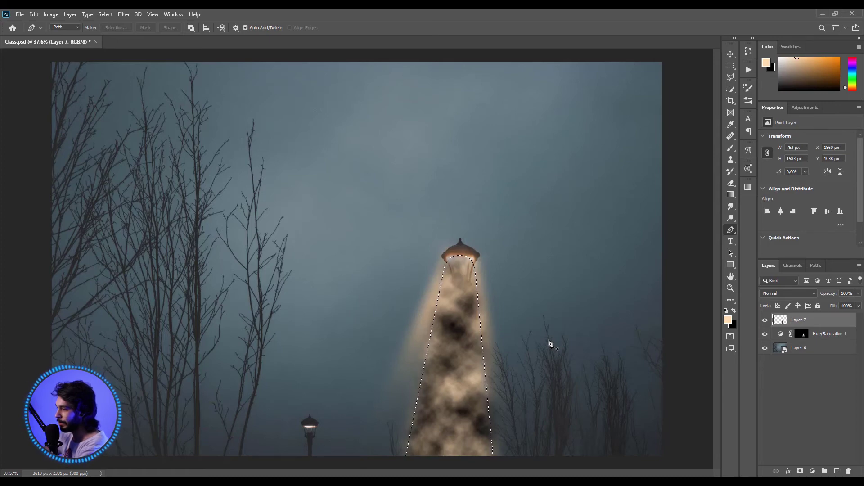
key(ctrl+d)
Set the blend mode of the clouds layer to Screen
key(v)
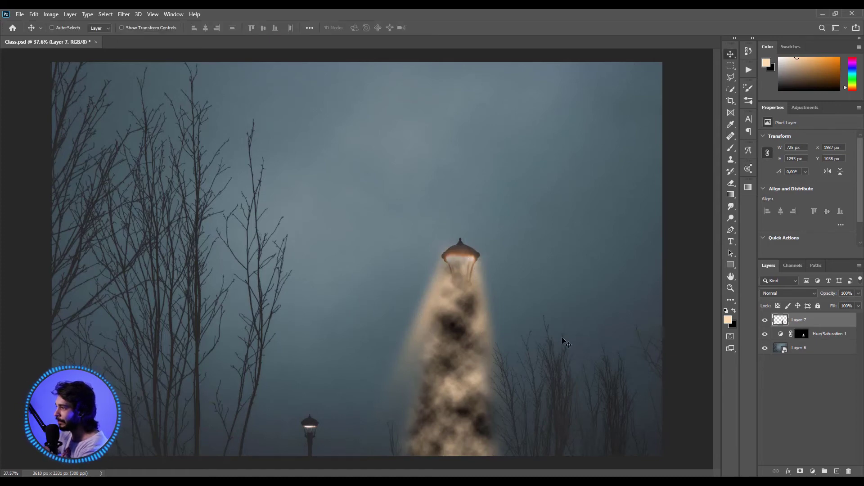
click(776, 293)
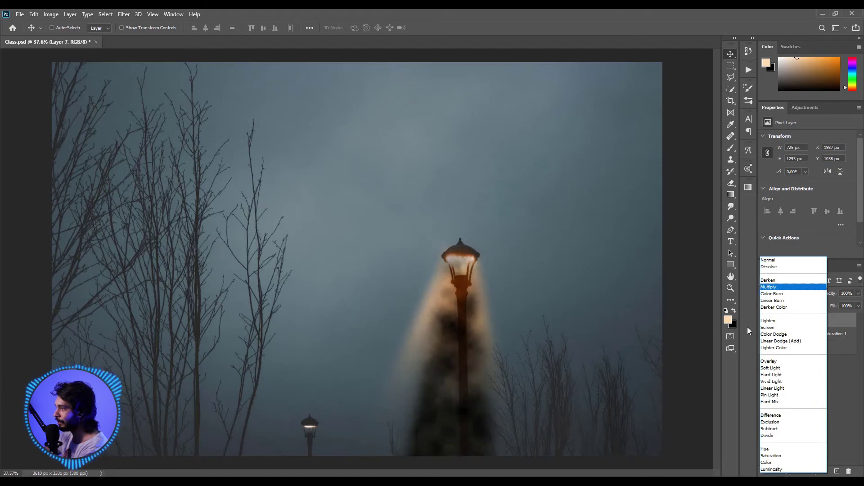
click(764, 327)
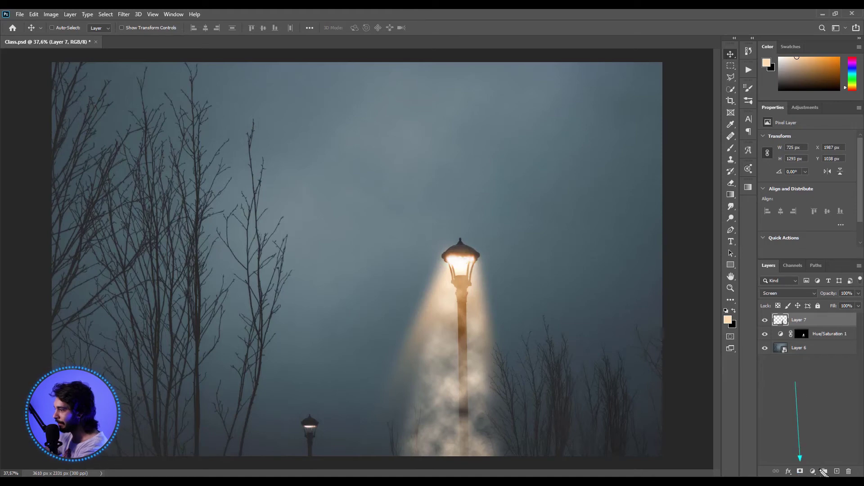
Add a layer mask to the clouds layer and fade its lower part with repeated upward gradients at 40% opacity
click(801, 472)
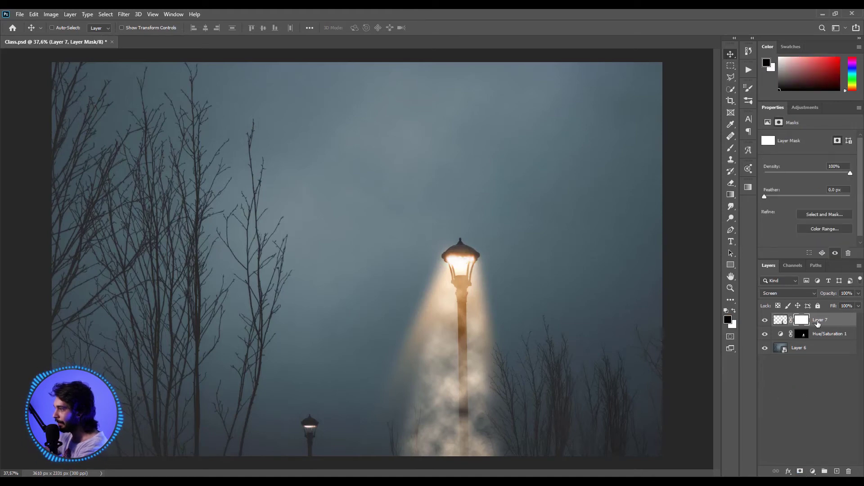
click(731, 194)
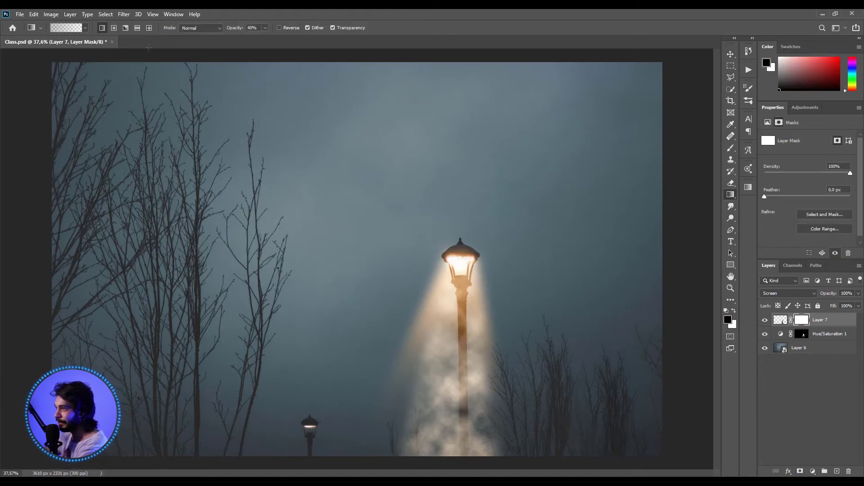
drag(466, 464, 467, 360)
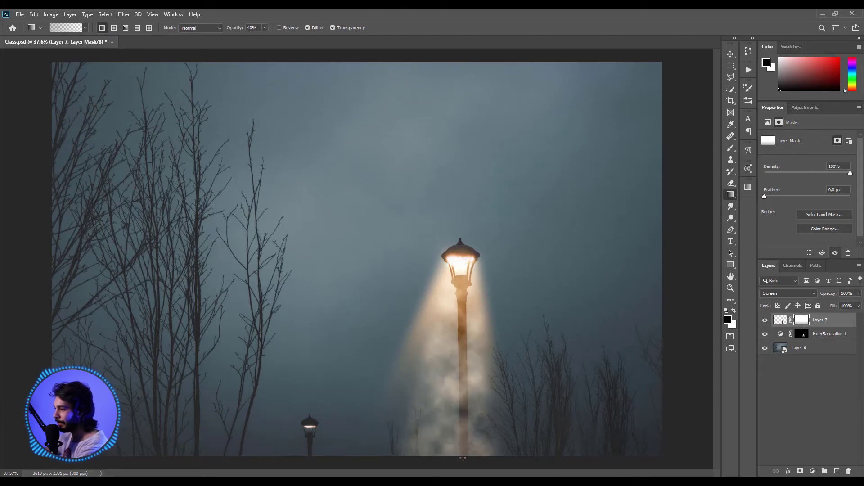
drag(462, 463, 462, 397)
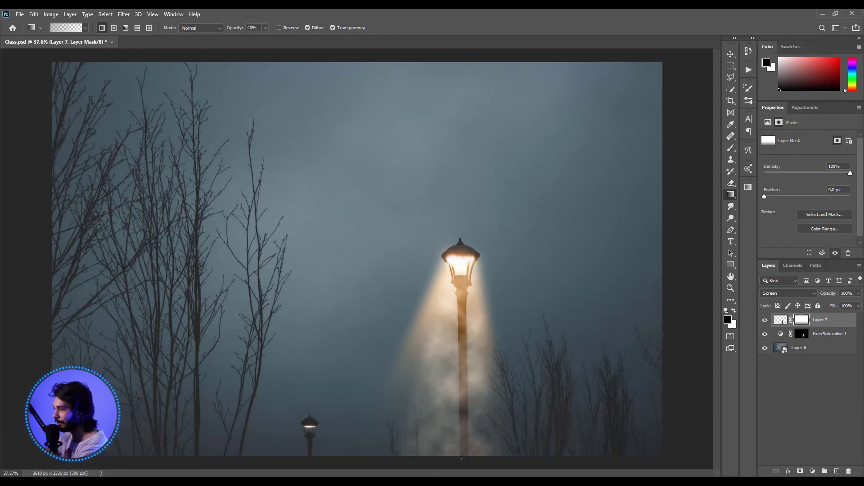
drag(461, 460, 460, 329)
drag(458, 437, 463, 349)
drag(457, 442, 455, 301)
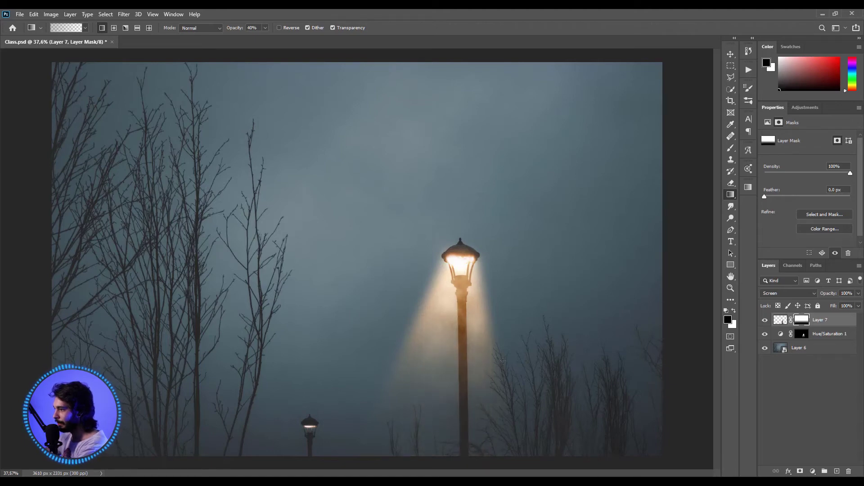
key(v)
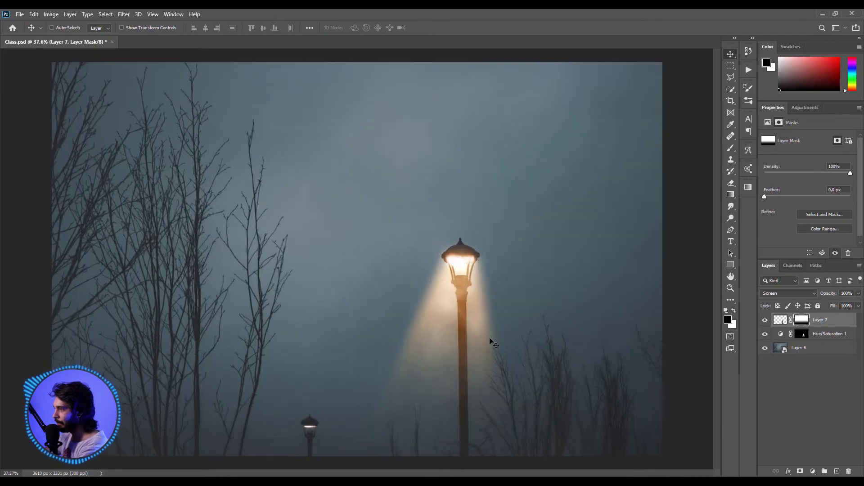
Reduce the opacity of the Hue/Saturation adjustment layer to 65%
click(837, 337)
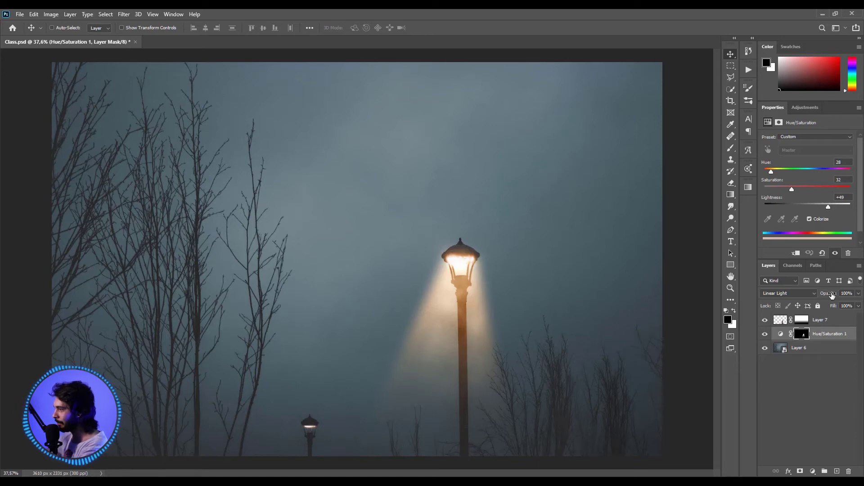
drag(832, 293, 817, 293)
key(Return)
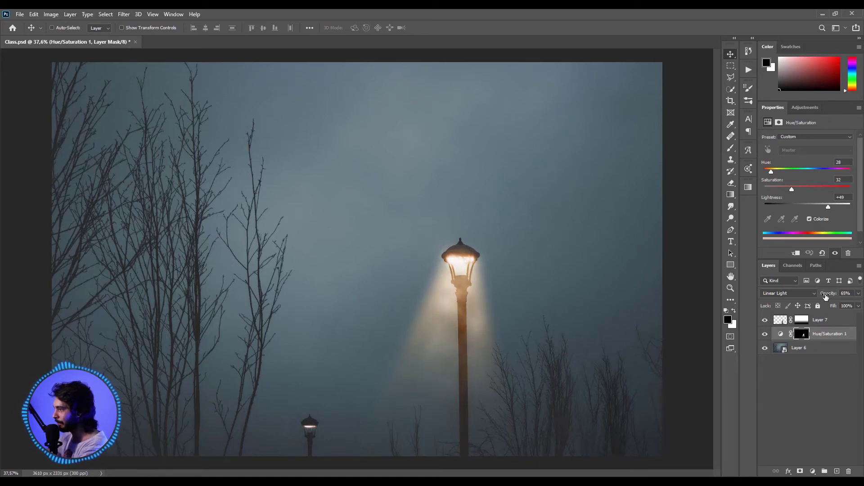
scroll(392, 316, down, 3)
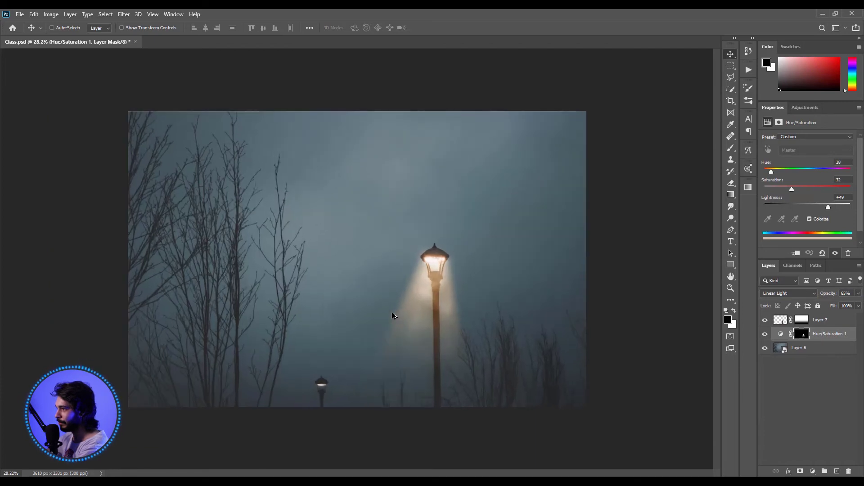
scroll(399, 314, up, 2)
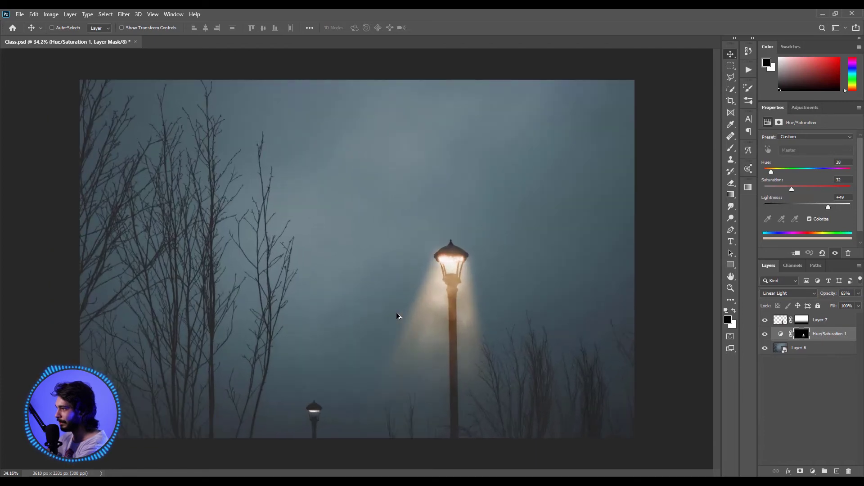
Create a new layer above the clouds layer and prepare a flattened, soft round brush at a 0° angle
click(838, 321)
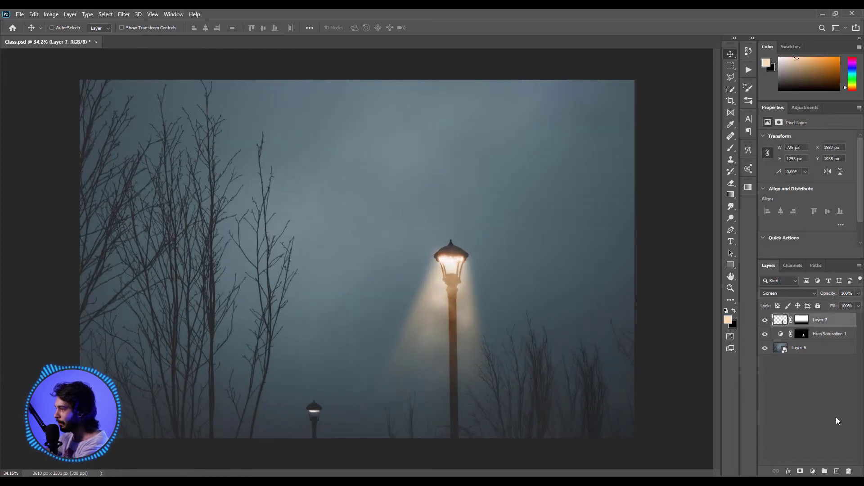
click(837, 471)
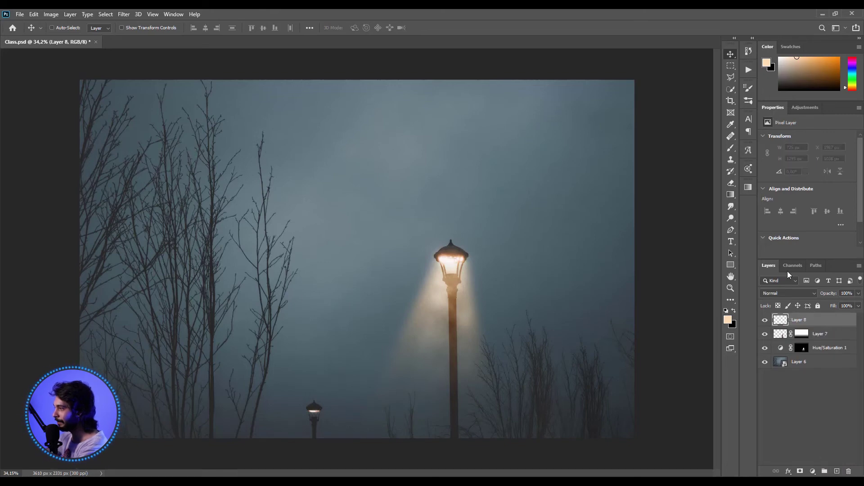
click(730, 149)
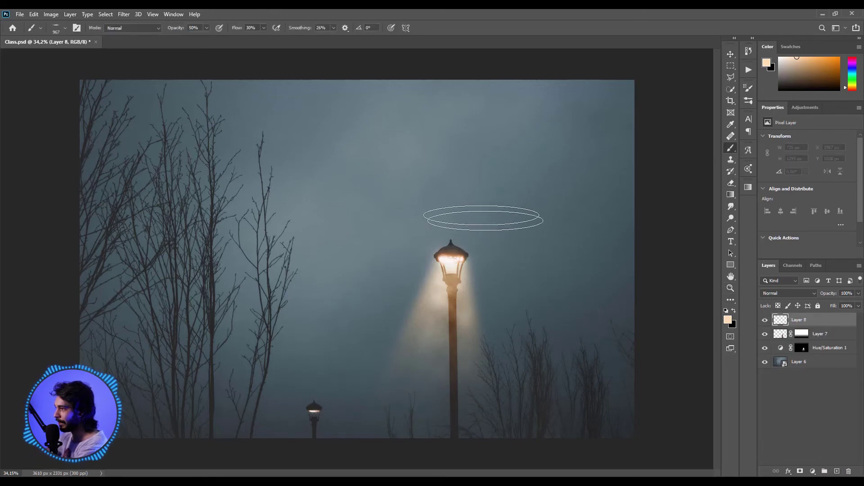
right_click(460, 255)
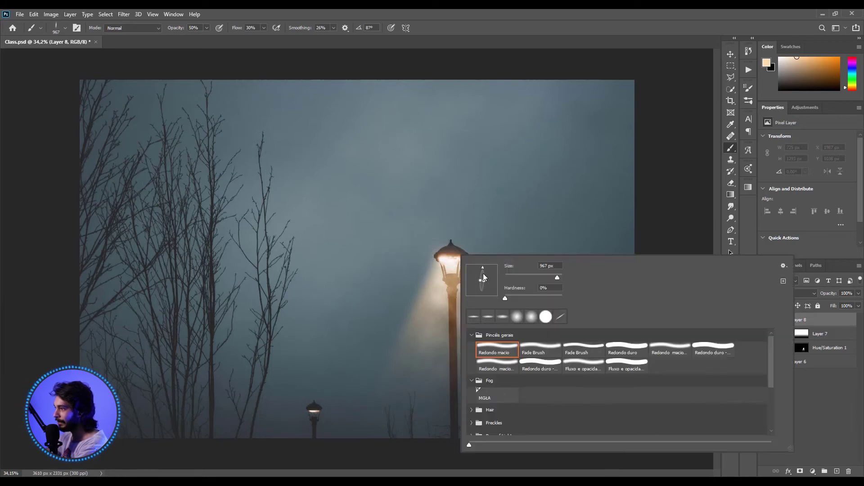
mouse_move(482, 279)
mouse_down()
mouse_move(483, 269)
mouse_move(482, 283)
mouse_up()
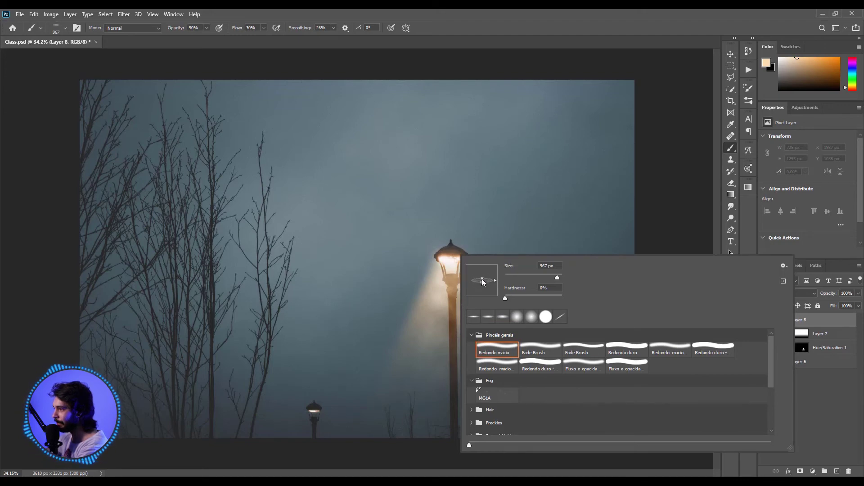
click(376, 242)
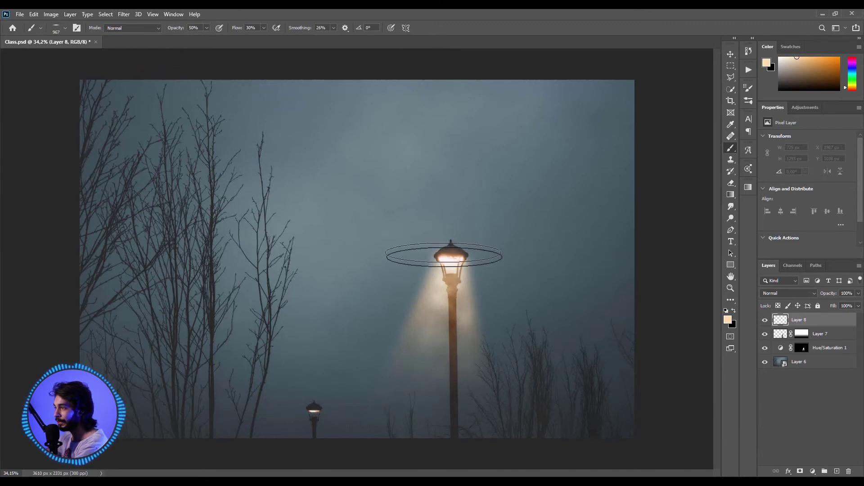
Paint a flat horizontal glow across the large lamp's head and set the glow layer's blend mode to Screen
click(455, 260)
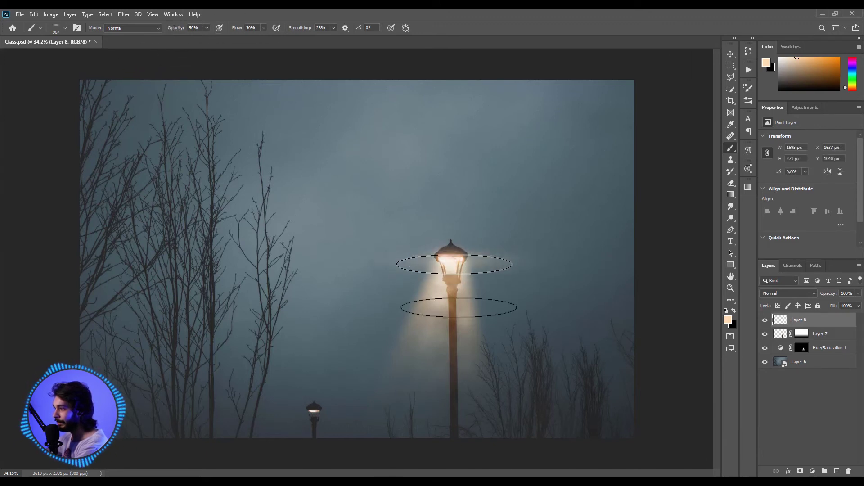
key(v)
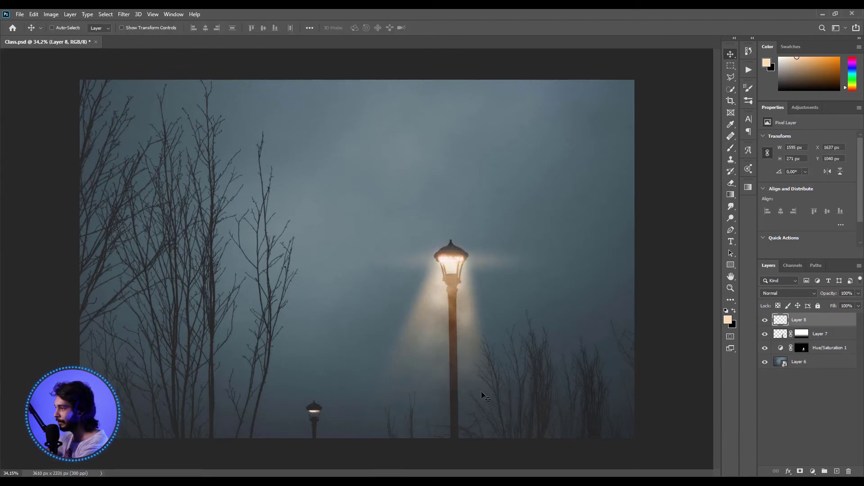
click(789, 293)
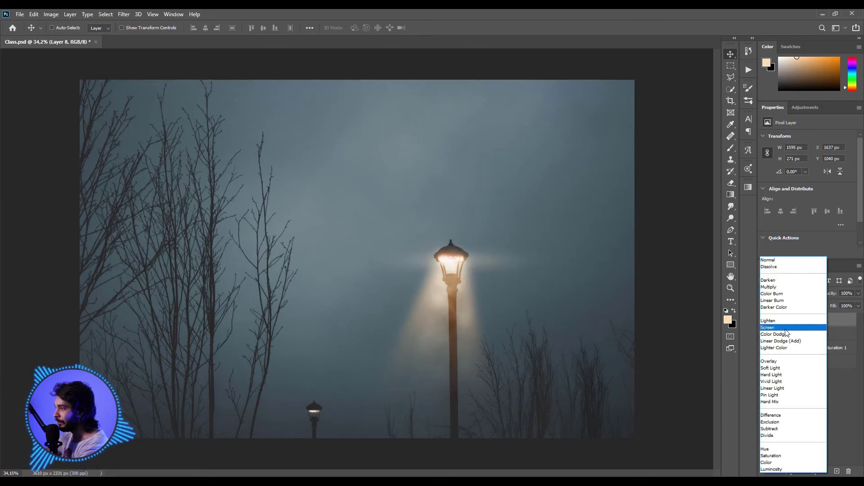
click(779, 328)
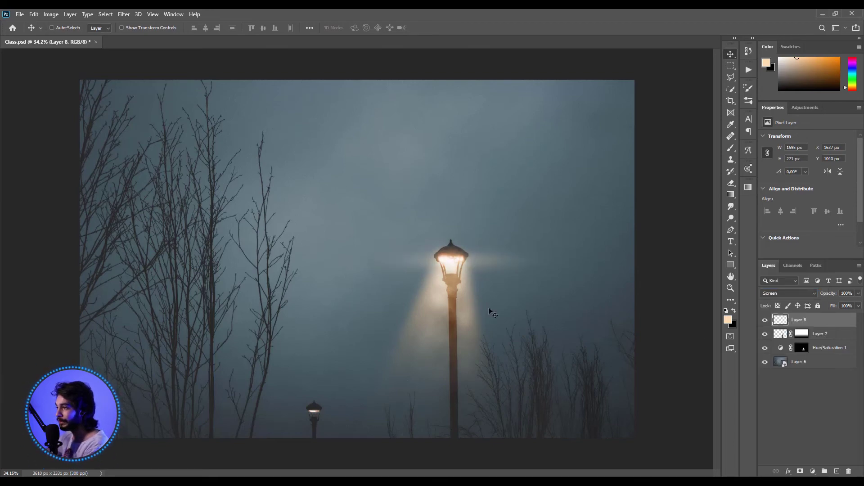
Compare the light beam with and without the clouds layer and reduce that layer's opacity to 80%
click(808, 336)
click(764, 334)
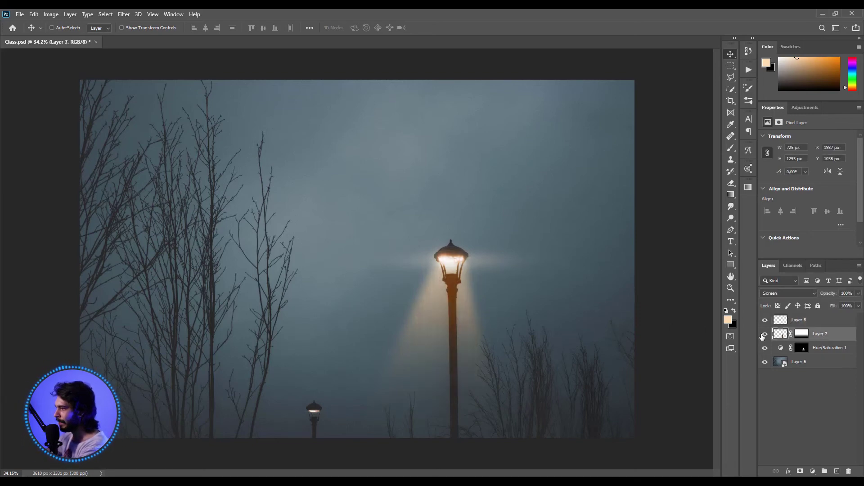
click(765, 334)
click(765, 334)
click(763, 335)
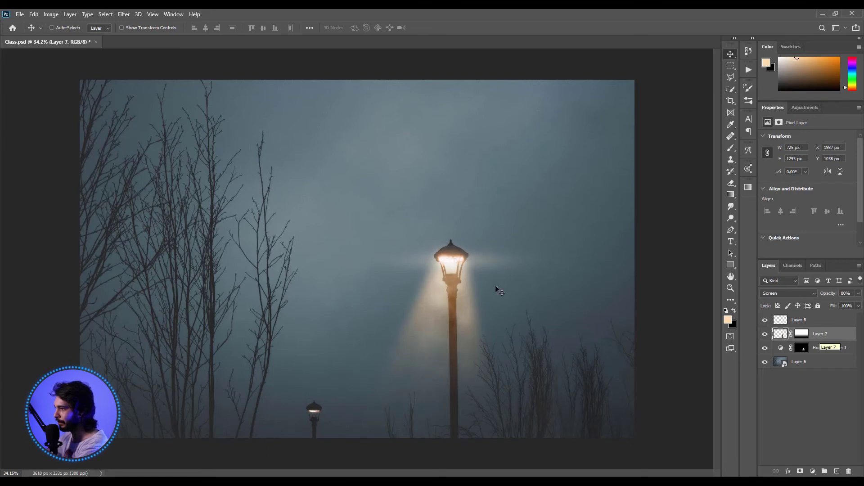
Group the glow, clouds and Hue/Saturation layers and duplicate the group
scroll(461, 287, down, 1)
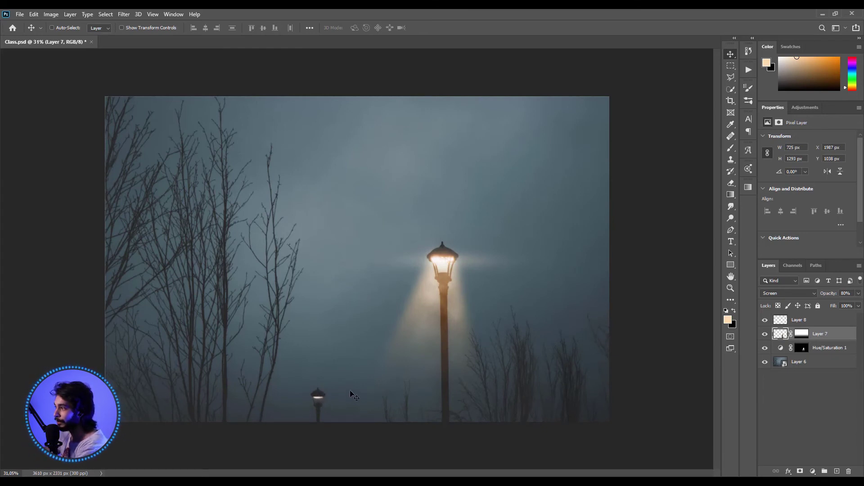
click(821, 320)
shift+click(828, 351)
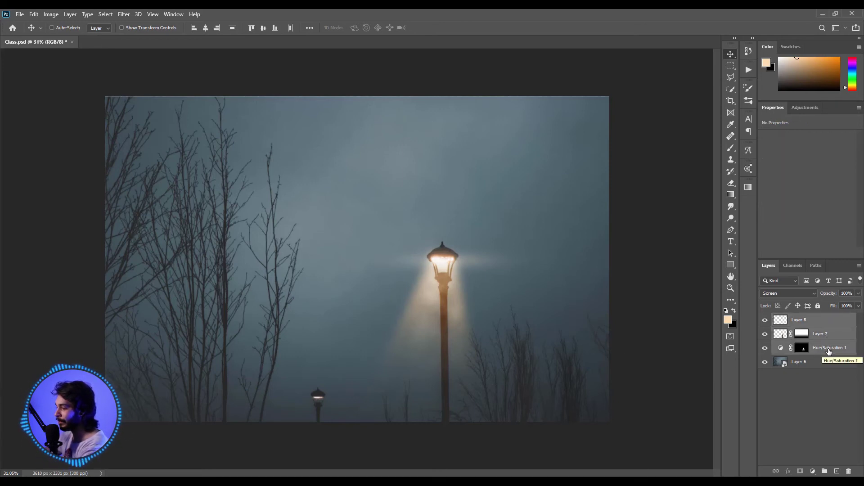
key(ctrl)
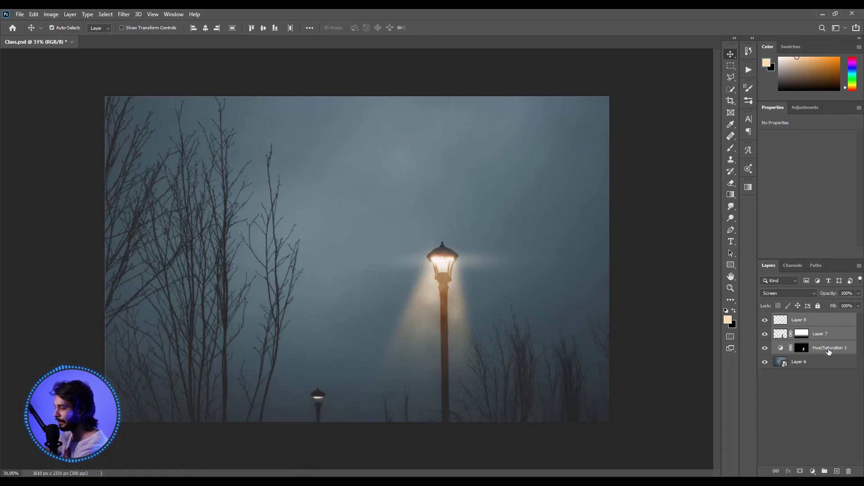
key(ctrl+g)
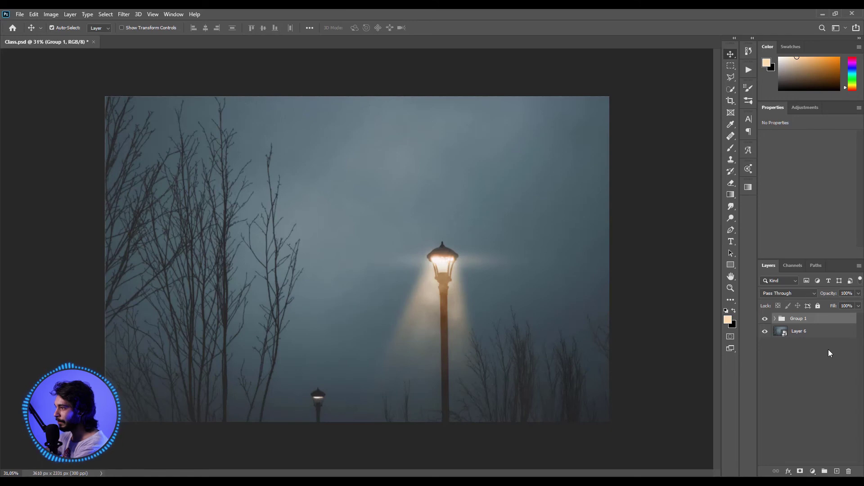
key(ctrl+j)
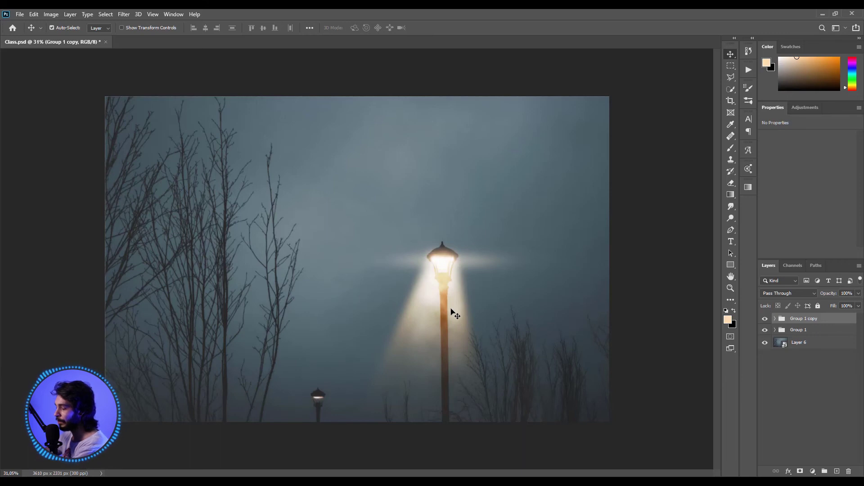
Scale the duplicated light group to about 25% and place it over the small distant street lamp
key(ctrl+t)
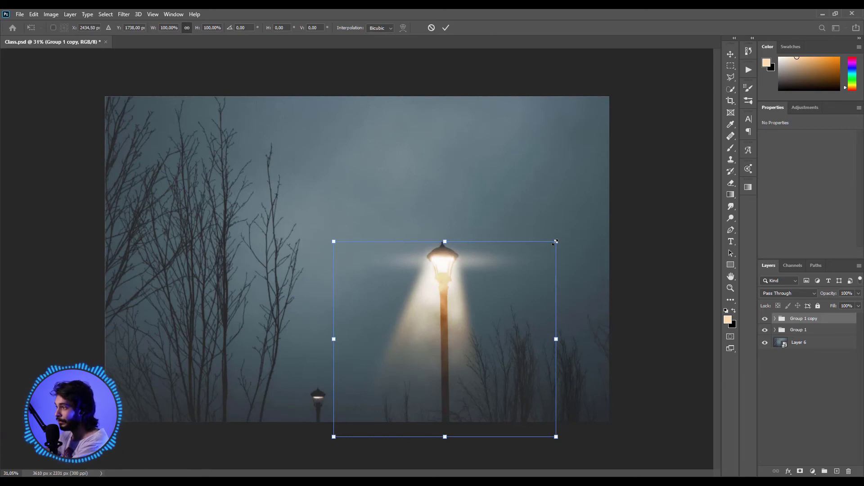
drag(556, 242, 507, 331)
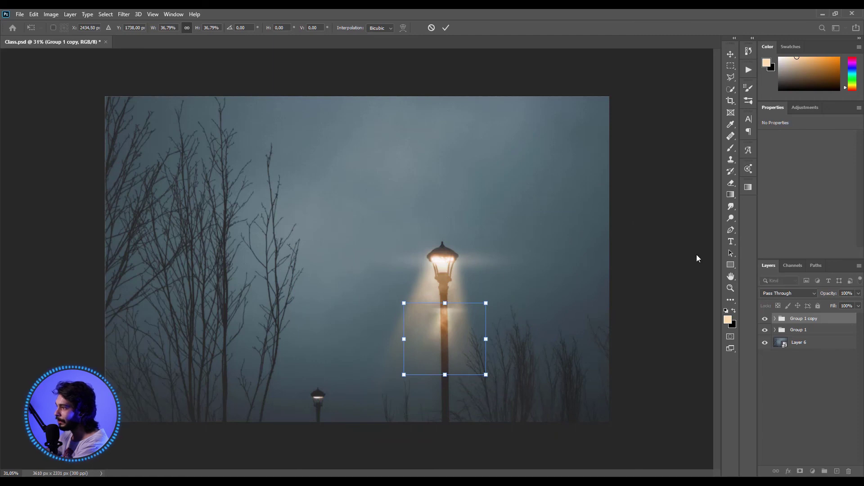
drag(490, 302, 478, 313)
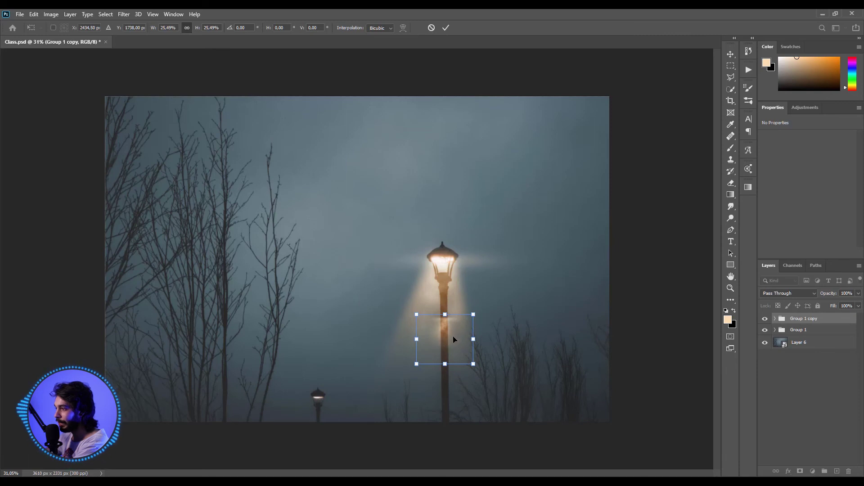
drag(451, 339, 332, 413)
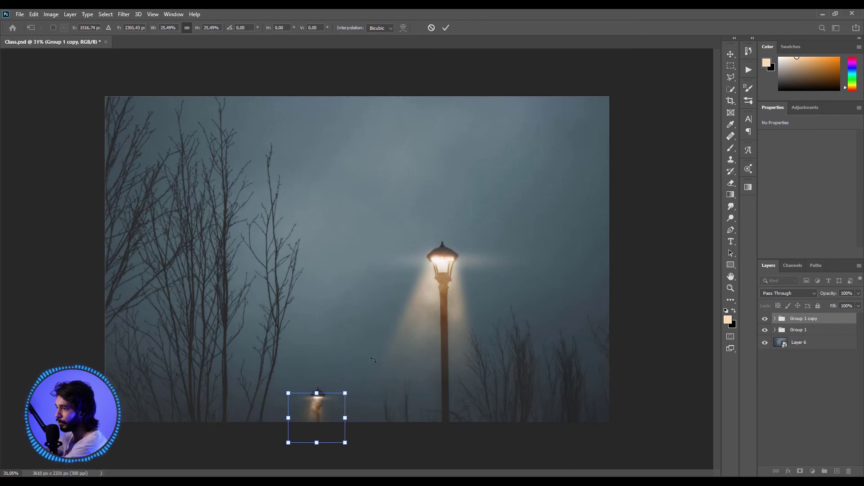
key(Return)
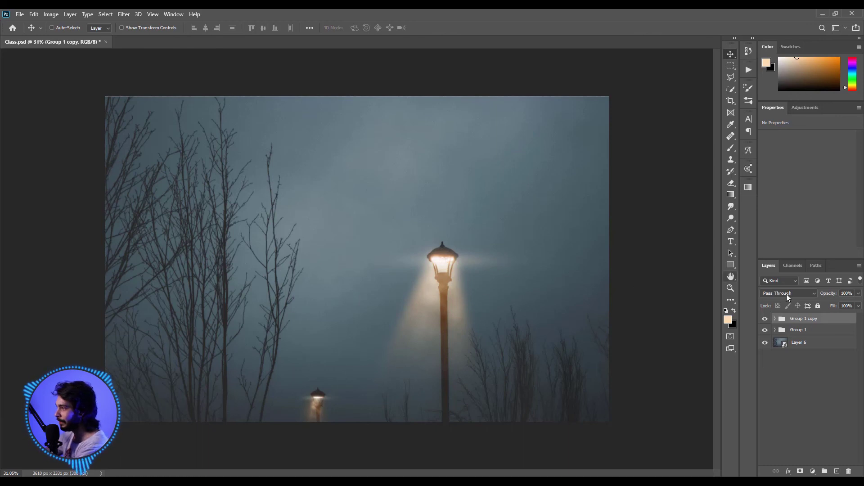
Set the opacity of the small lamp's light group to 70%
click(852, 294)
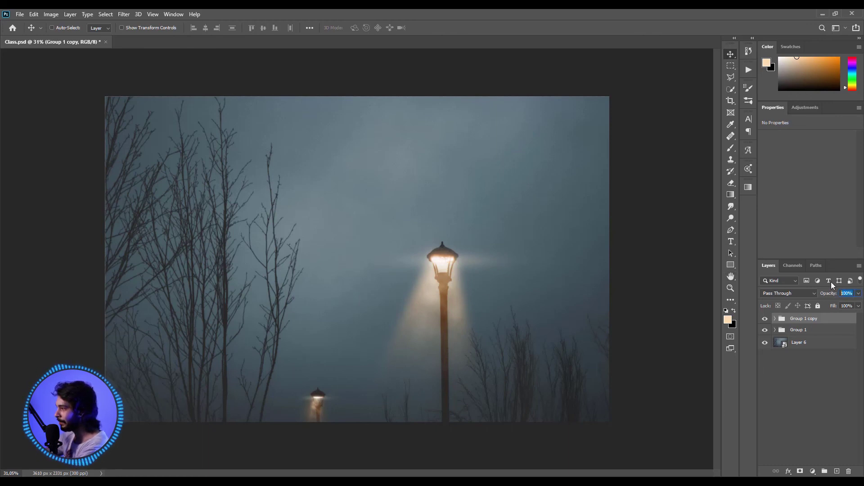
text(50)
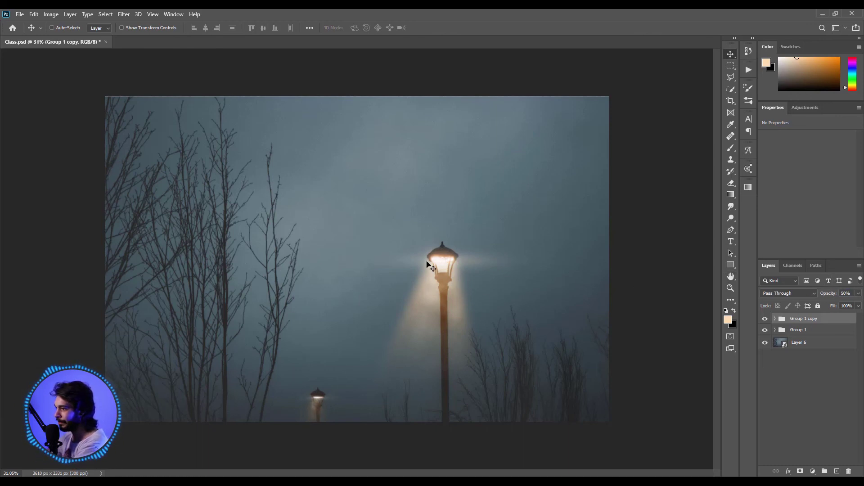
text(7)
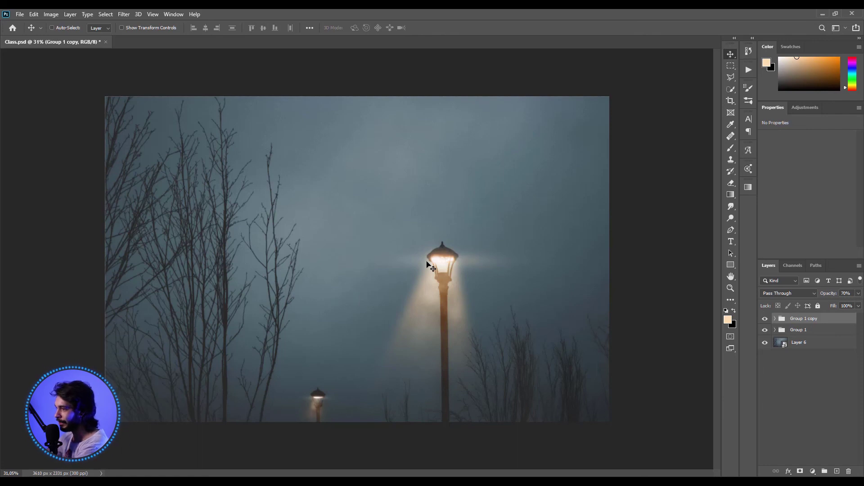
Expand the large lamp's light group and select its Hue/Saturation adjustment layer
scroll(371, 268, down, 1)
scroll(371, 268, up, 2)
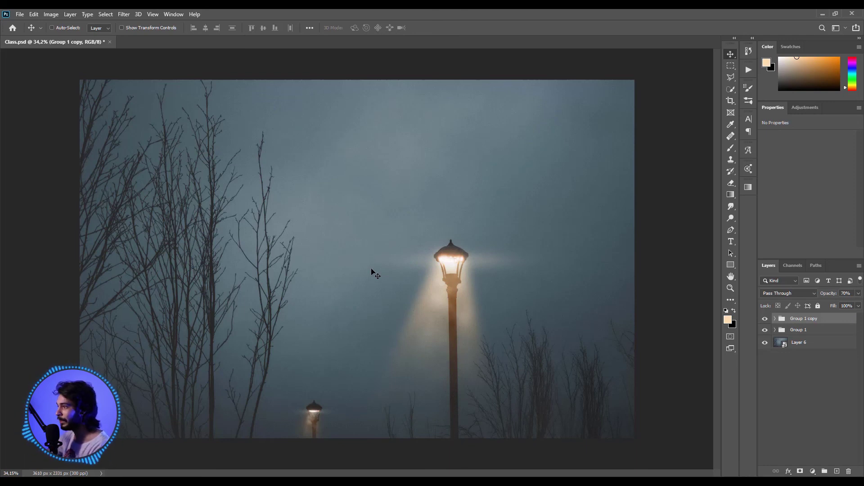
click(775, 330)
click(834, 370)
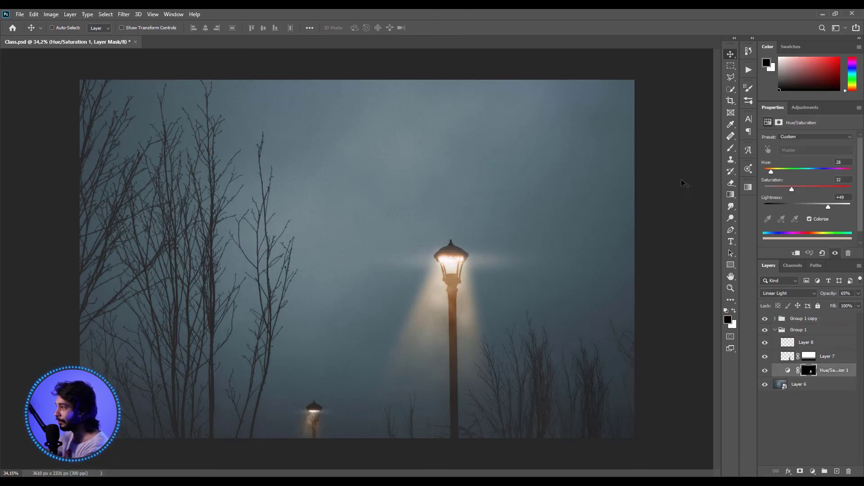